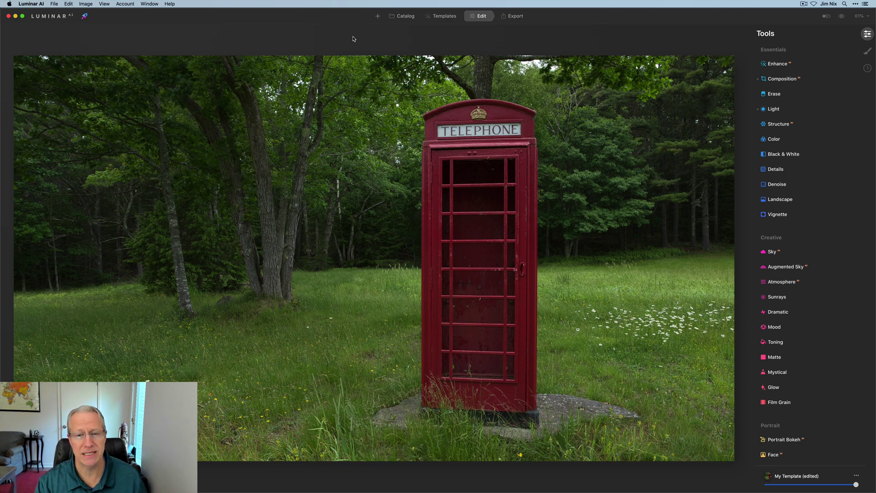
Compare the telephone-booth photo with its original, then show Structure's Amount and Boost sliders at 0.
left_click(777, 123)
left_click(774, 110)
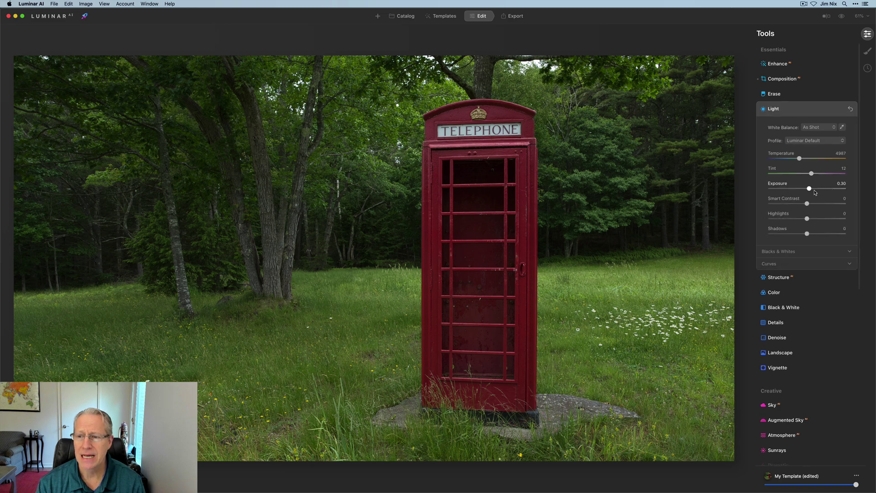
left_click(801, 109)
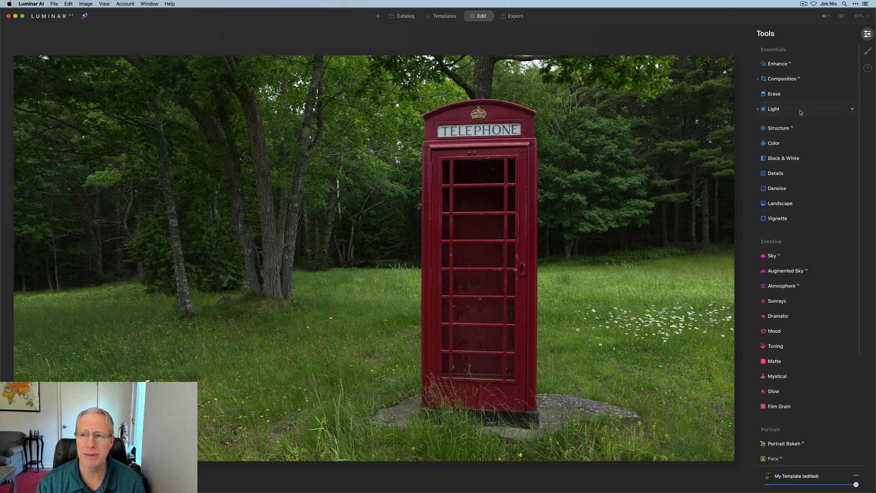
left_click(843, 18)
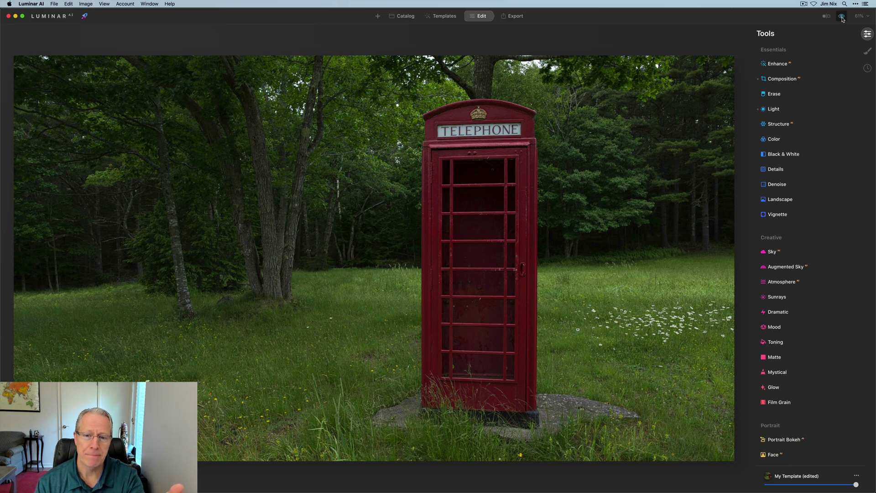
left_click(842, 18)
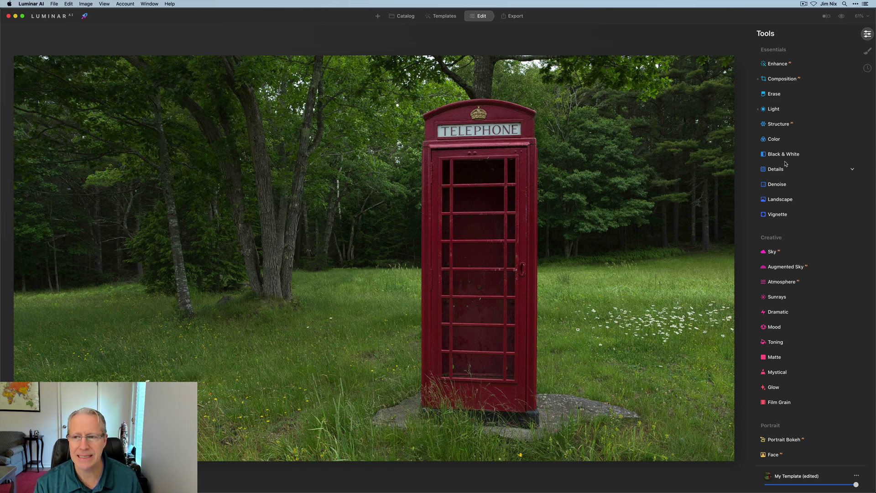
left_click(783, 124)
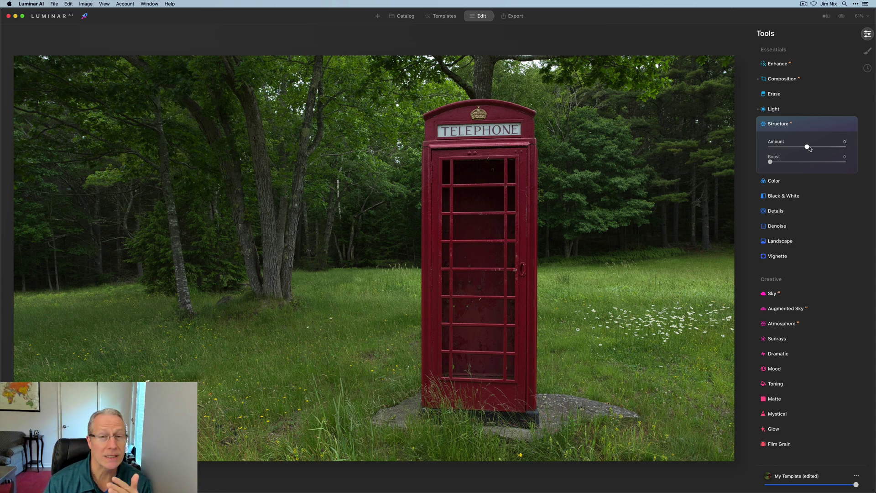
Set Structure Amount to 100 and compare the telephone-booth photo with Structure on and off.
left_click_drag(807, 147, 843, 147)
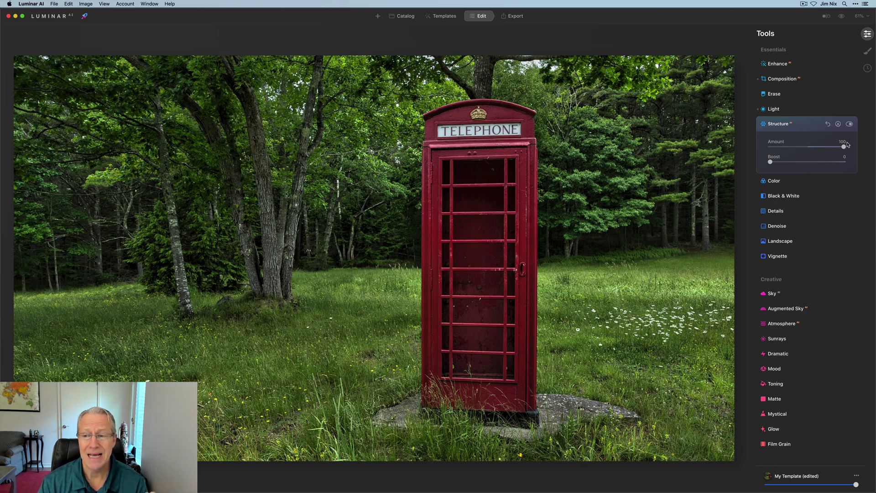
left_click(849, 124)
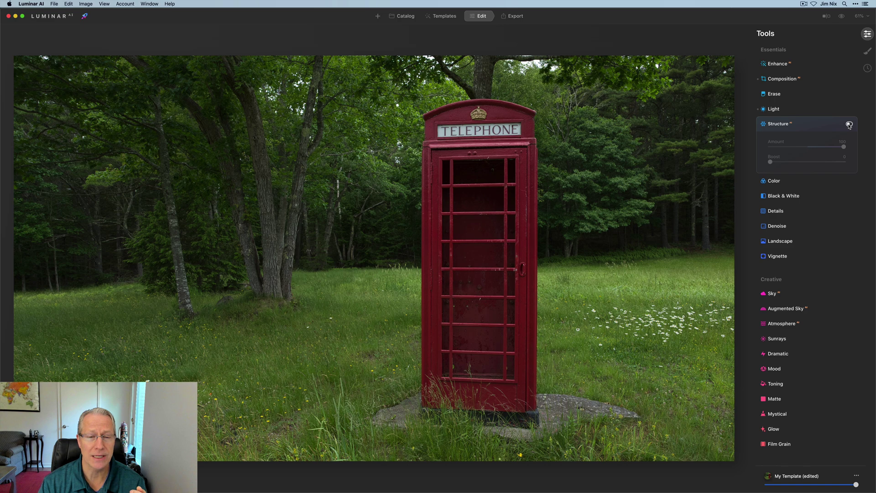
left_click(849, 125)
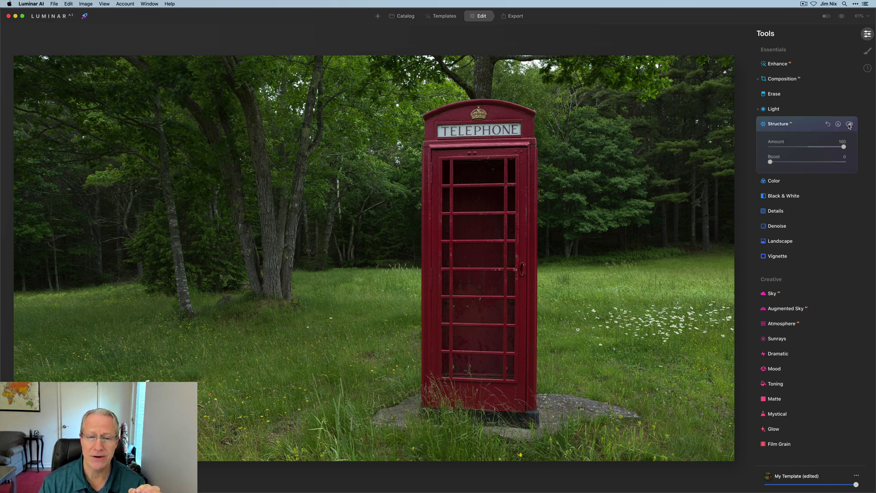
Zoom to 100% to compare Structure on and off up close, then fit the photo back.
double_click(378, 315)
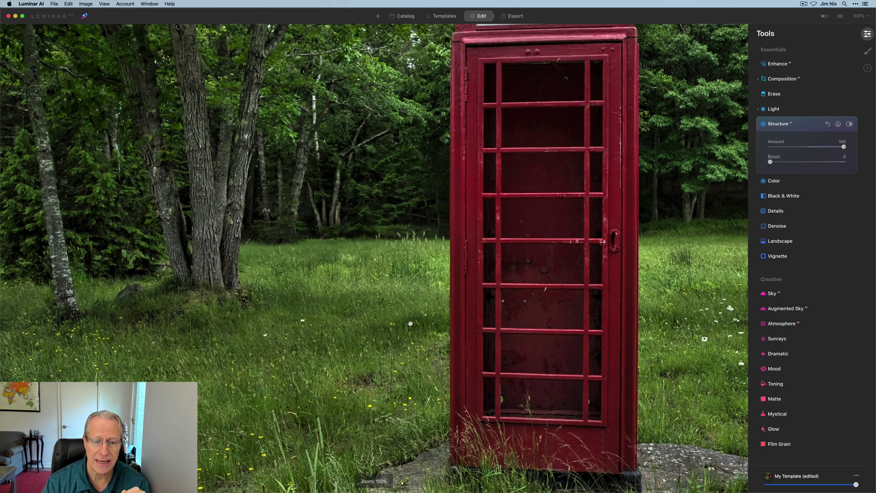
left_click(849, 124)
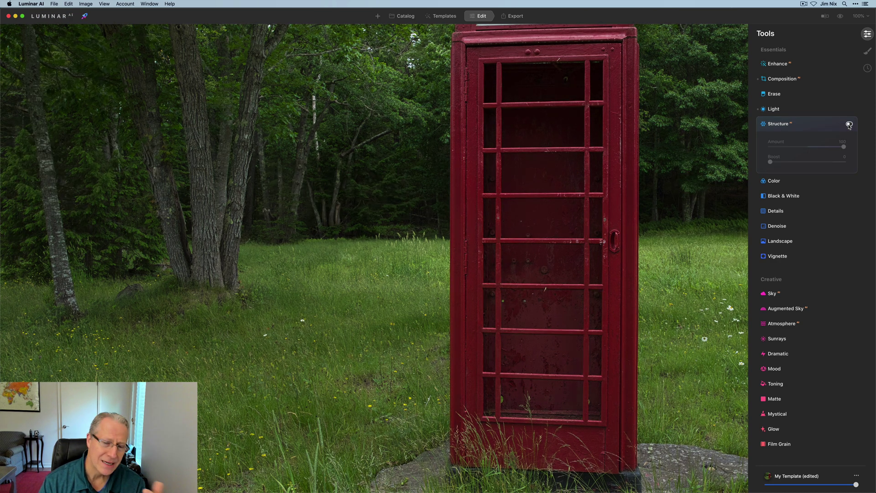
left_click(849, 124)
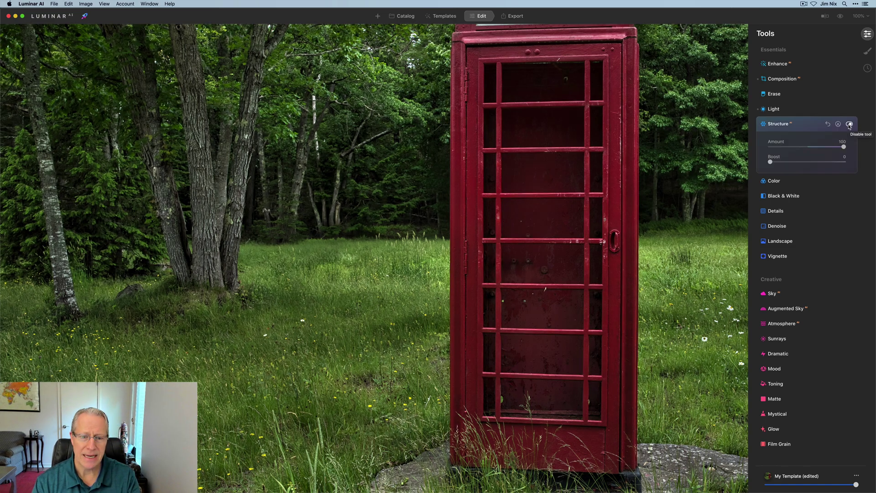
left_click(849, 125)
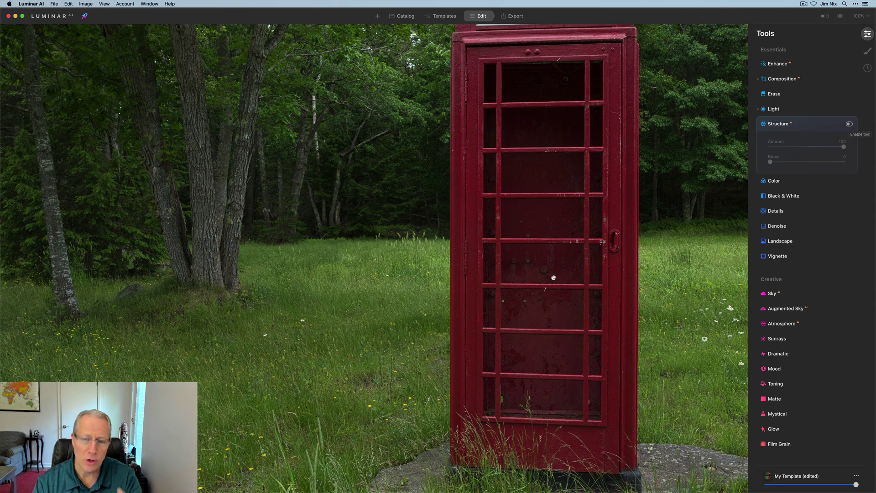
left_click(849, 124)
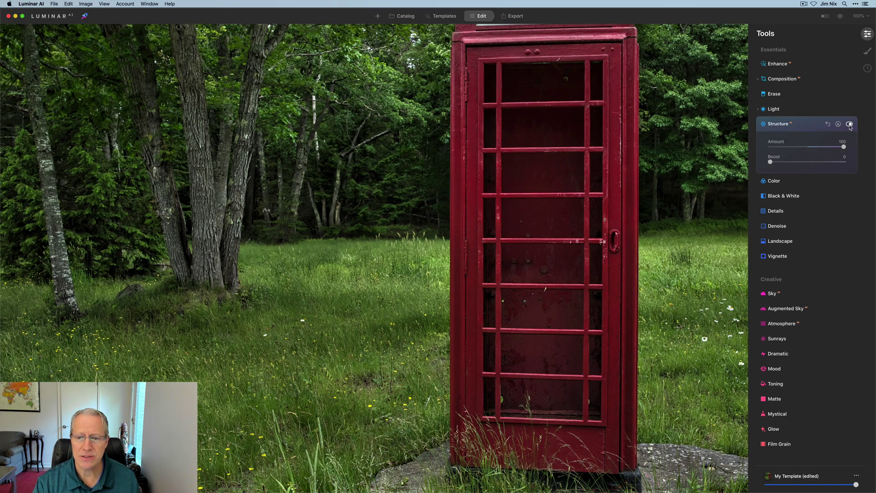
left_click(455, 300)
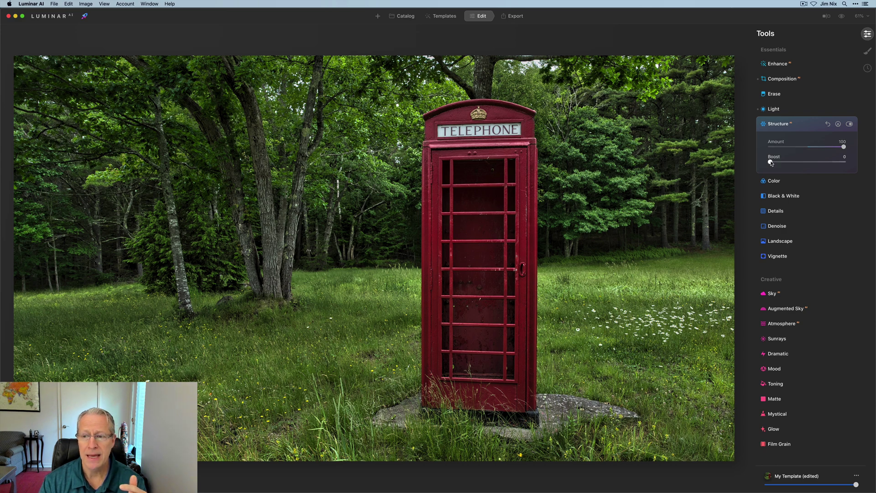
Try Structure Boost at 100 and 98, then reset Boost to 0.
left_click_drag(771, 162, 850, 155)
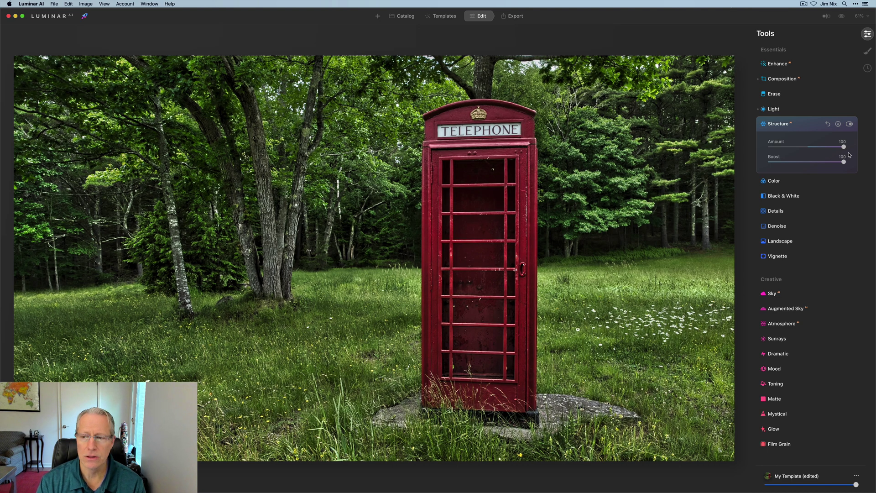
left_click_drag(845, 163, 844, 166)
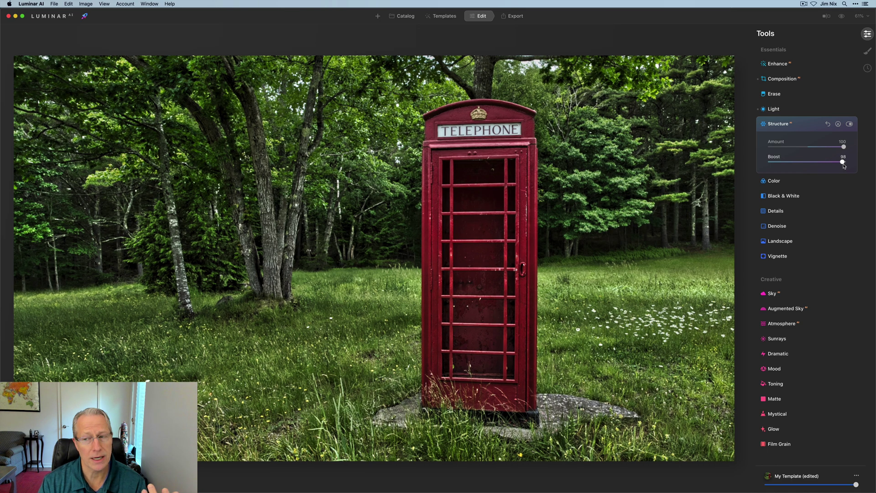
double_click(844, 162)
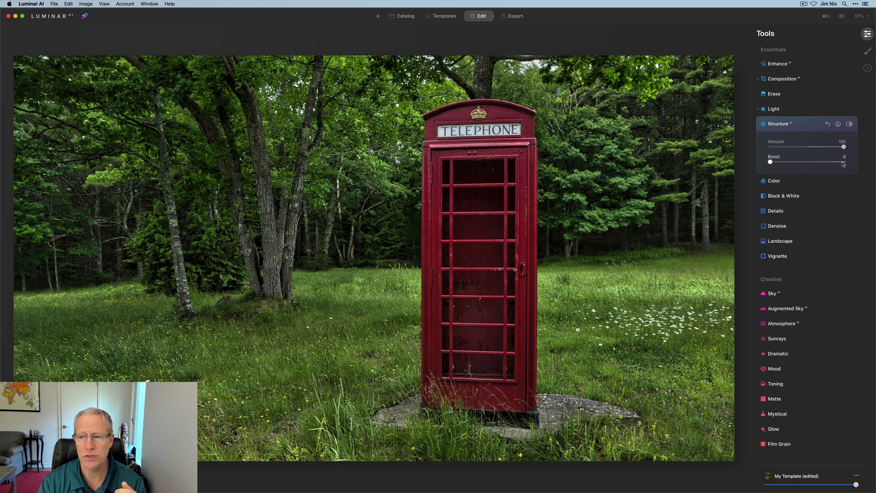
Compare Structure on and off at fit and at 100% zoom on the grass, leaving it on.
left_click(850, 124)
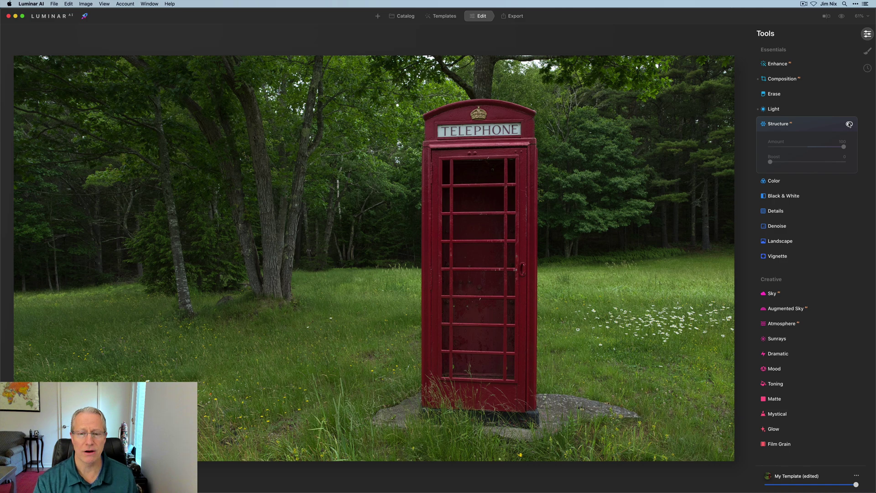
left_click(849, 124)
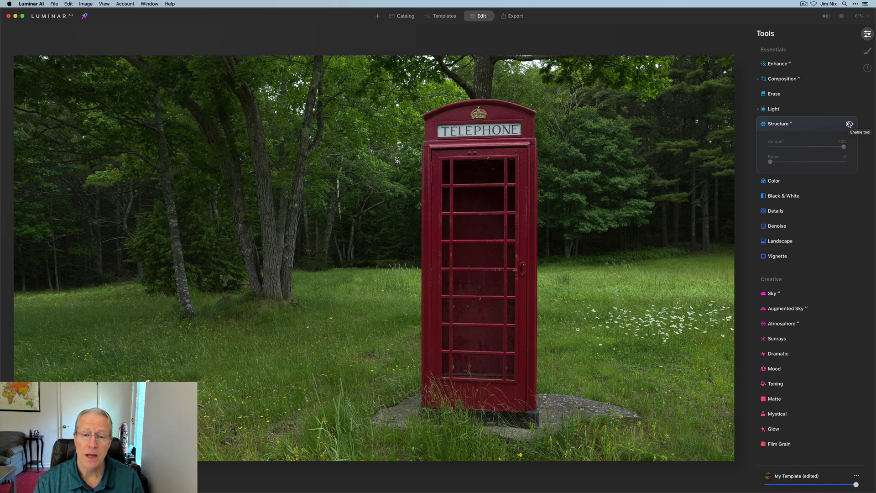
left_click(849, 125)
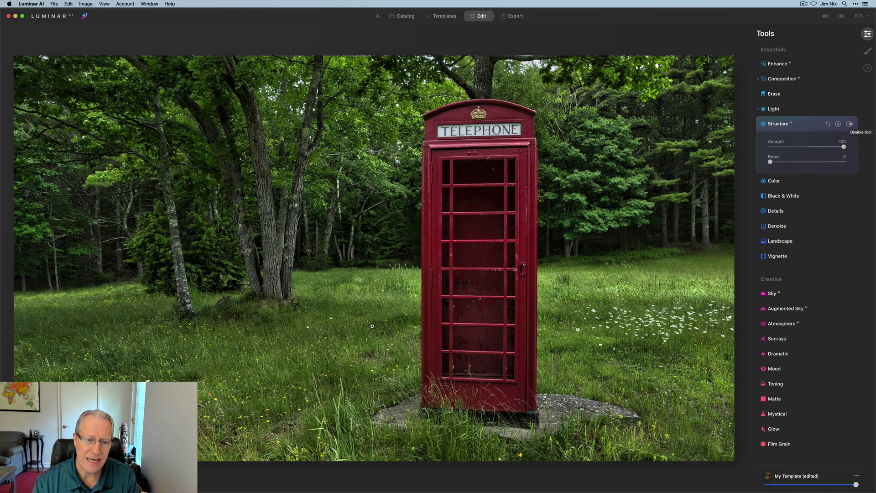
key("z")
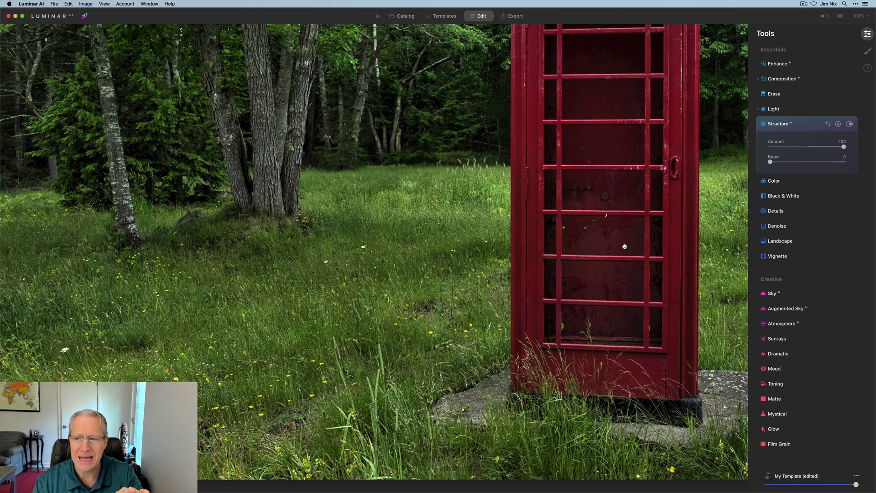
left_click(849, 124)
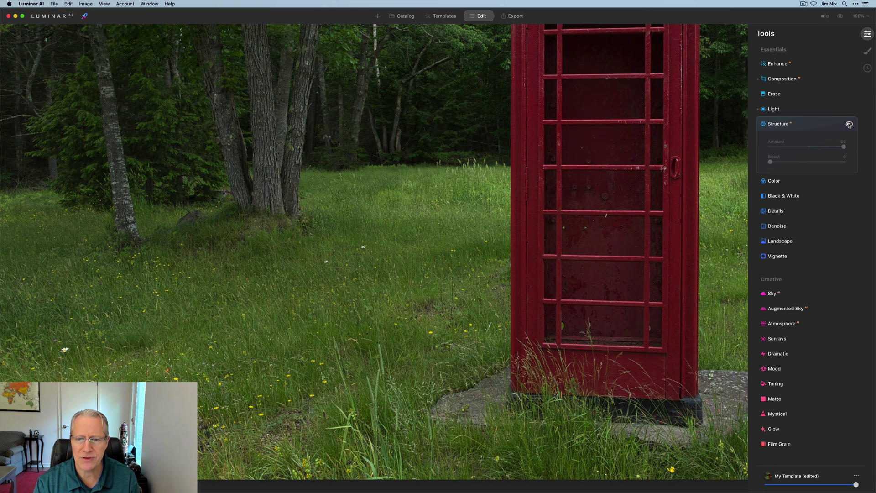
left_click(849, 124)
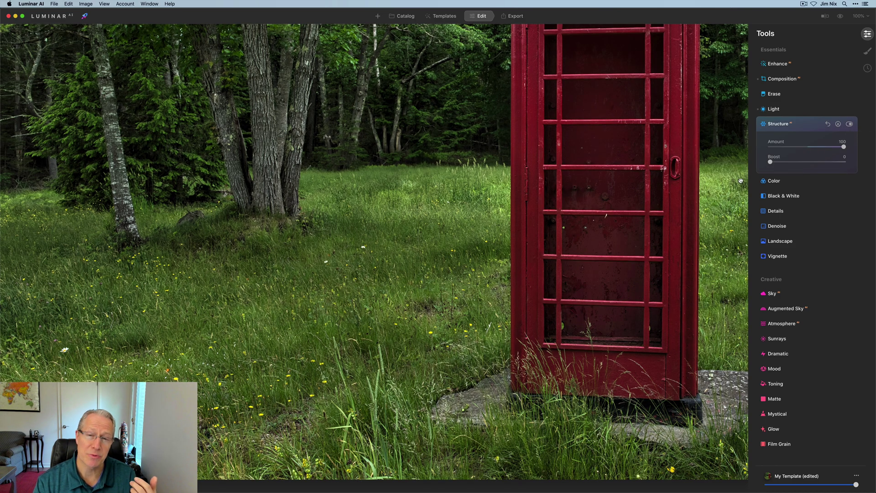
key("super+0")
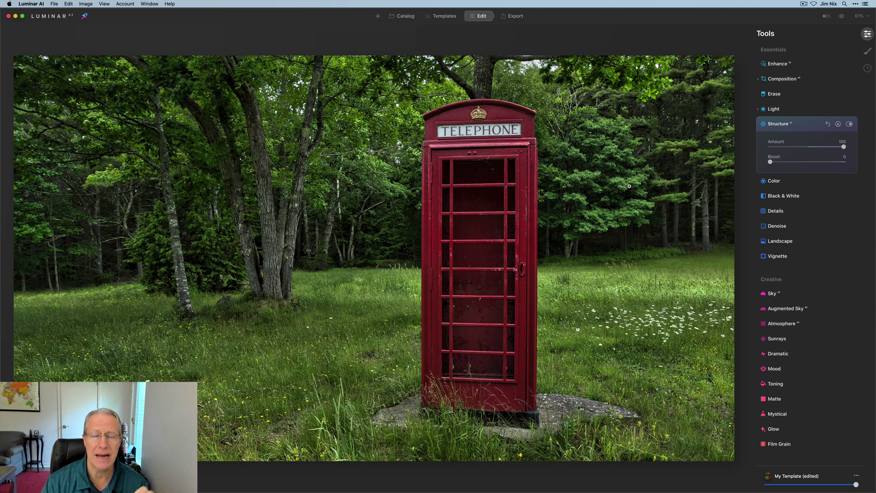
Switch Structure off and show the Details sliders for the telephone-booth photo.
left_click(850, 124)
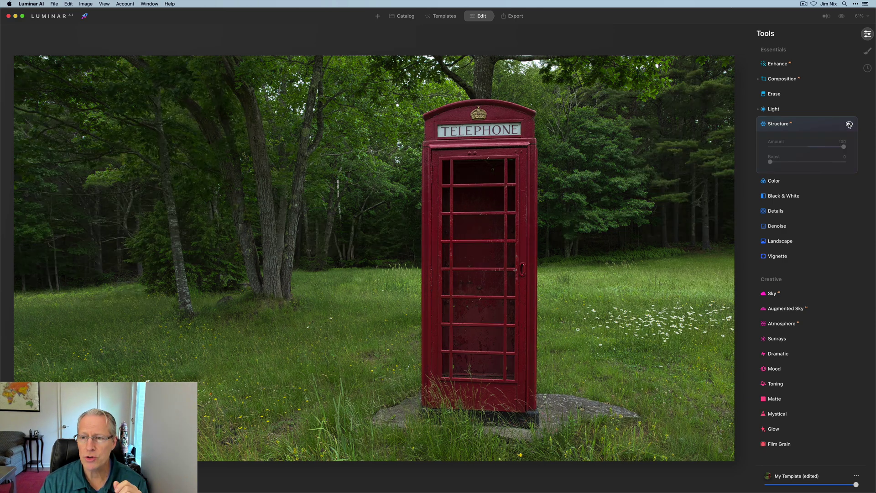
left_click(786, 210)
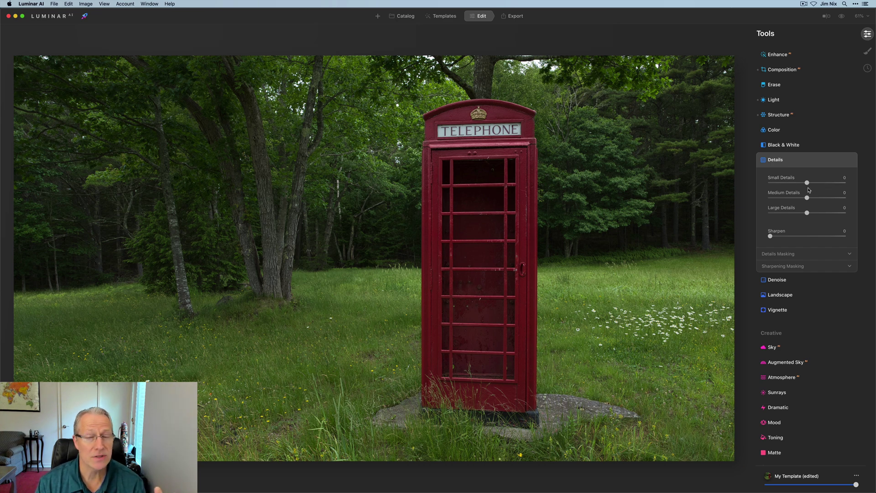
Test Small Details, then Medium Details at 100 and about 41, resetting both to 0.
left_click_drag(808, 183, 844, 183)
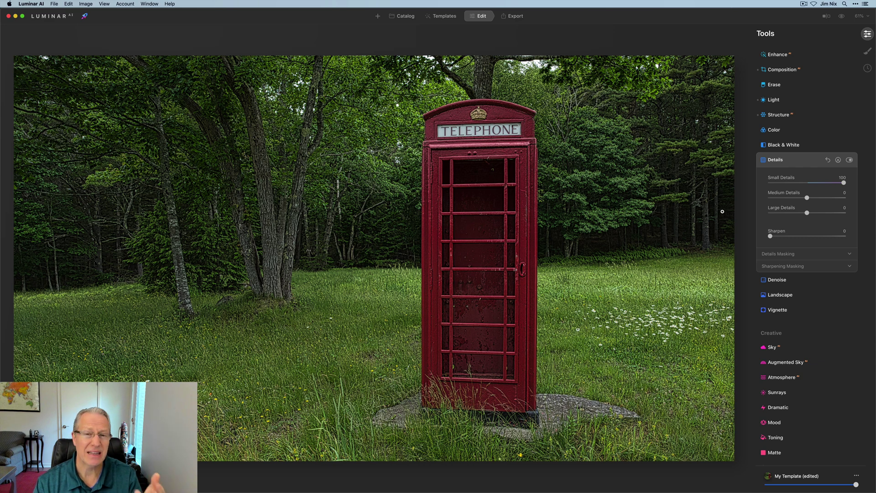
left_click(828, 160)
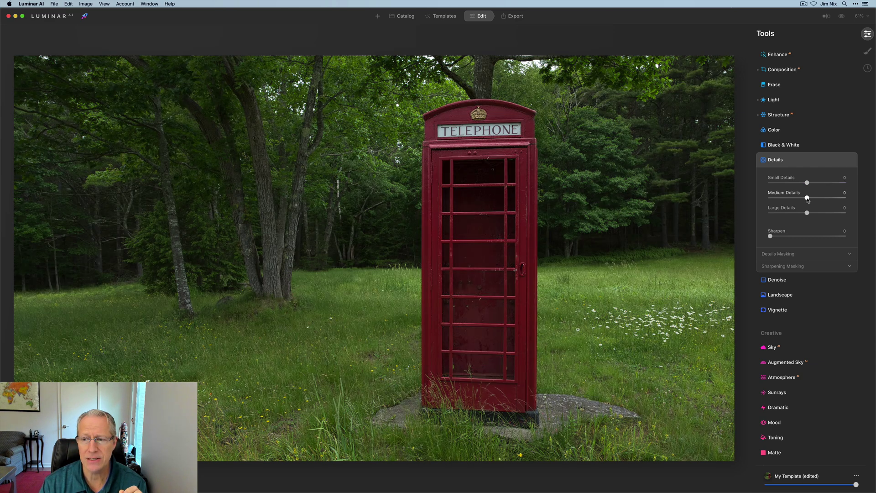
left_click_drag(808, 199, 861, 200)
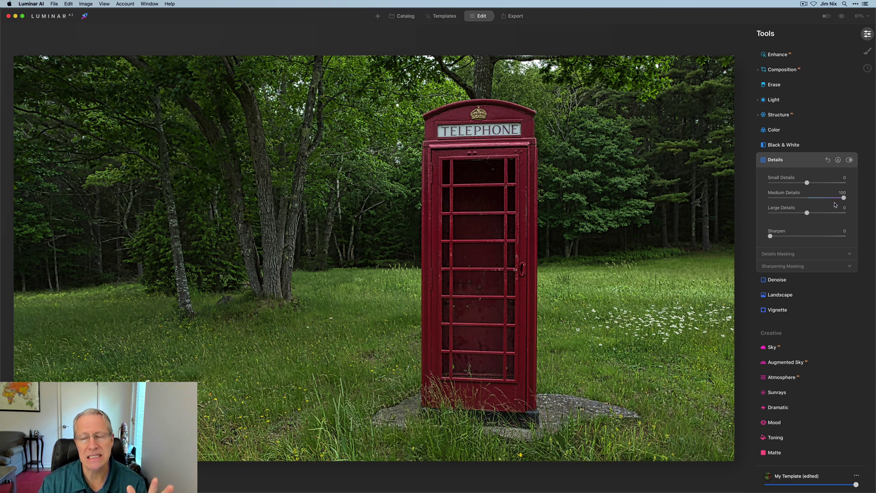
left_click_drag(843, 198, 819, 199)
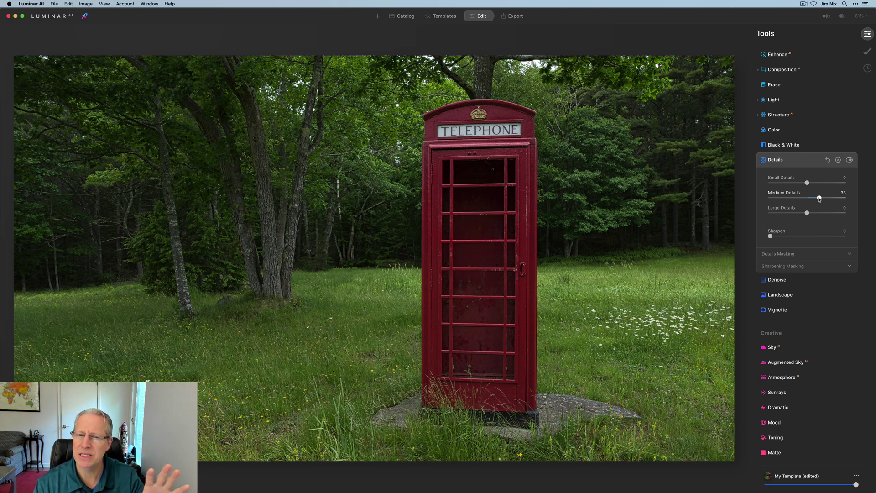
double_click(819, 198)
Try Large, Medium and Small Details each at 100, resetting each back to 0.
left_click_drag(807, 214, 864, 201)
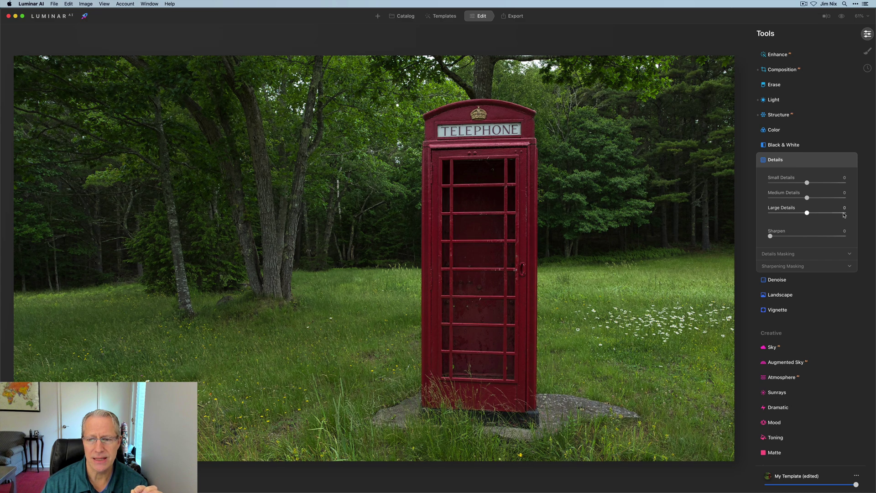
double_click(844, 213)
left_click_drag(806, 198, 864, 194)
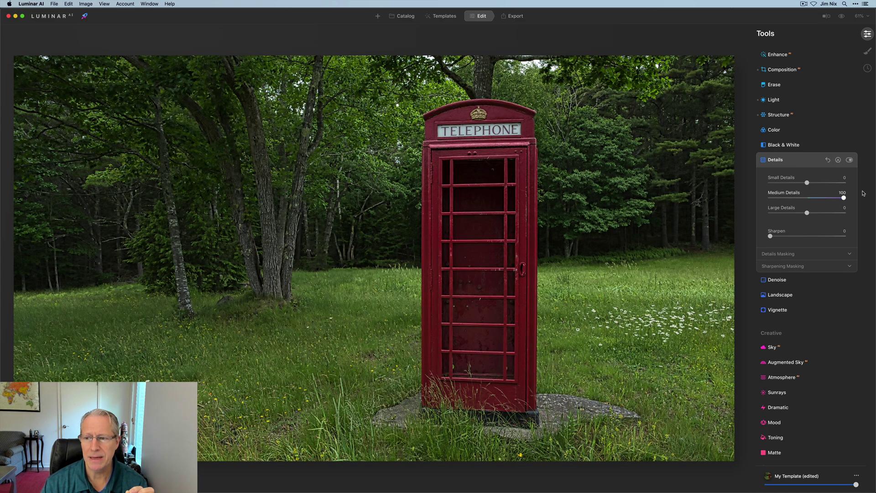
double_click(844, 198)
left_click_drag(807, 183, 873, 176)
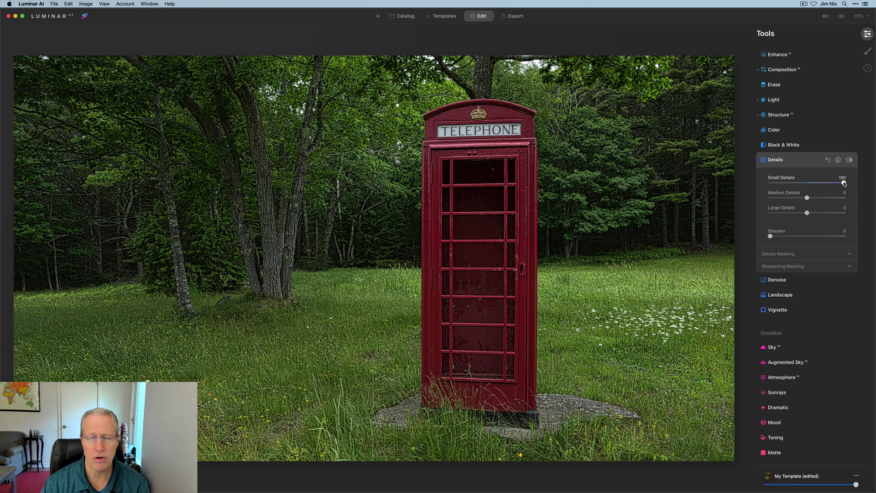
double_click(844, 182)
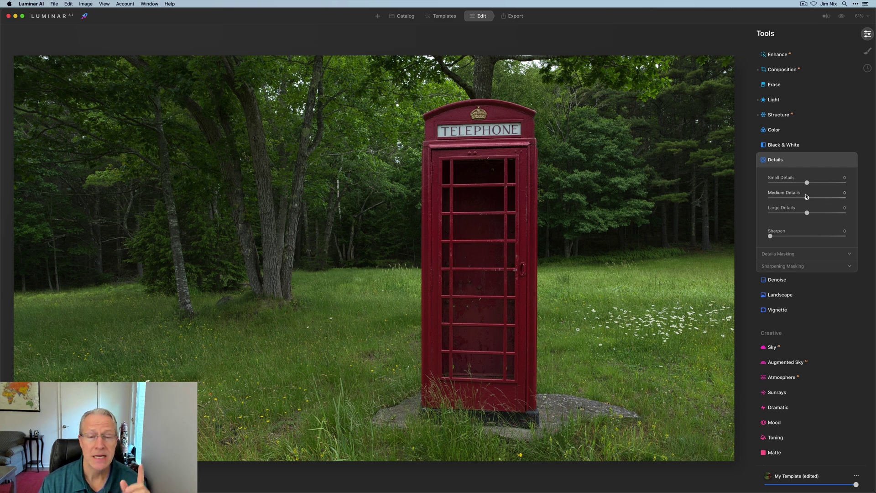
Collapse Details and toggle Structure on and off, leaving it off.
left_click(803, 162)
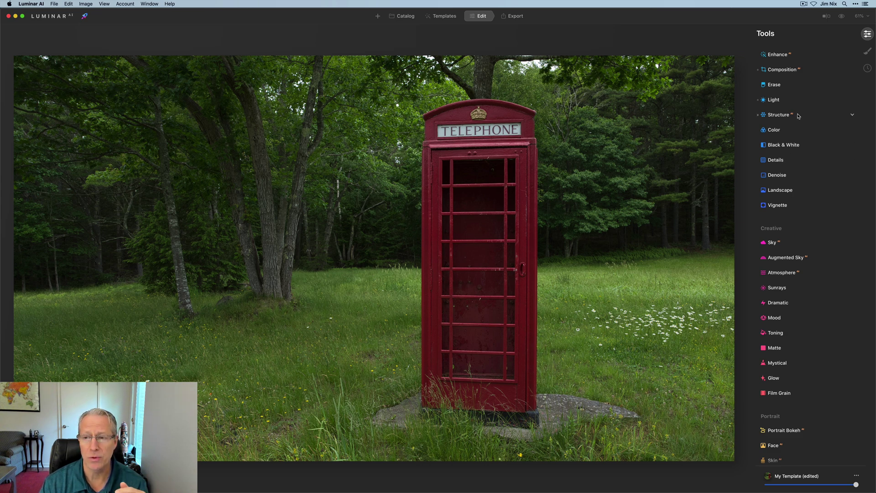
left_click(799, 115)
left_click(849, 115)
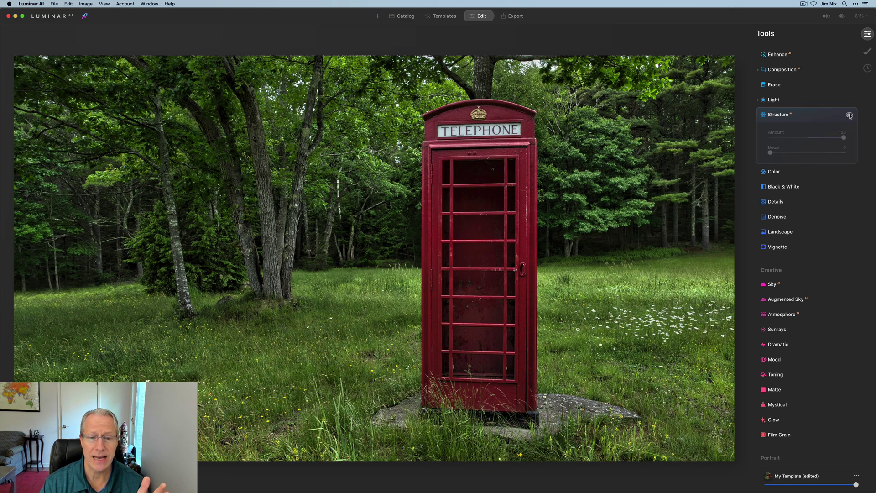
left_click(849, 115)
left_click(791, 118)
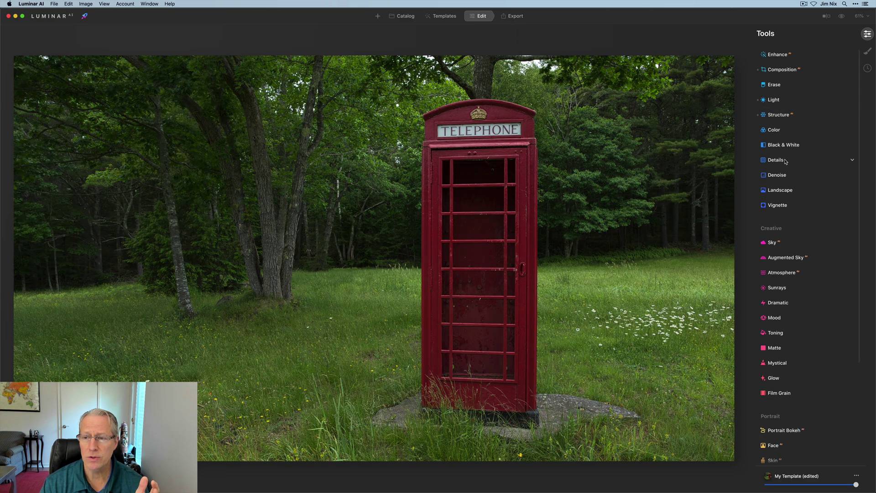
Set Medium Details to 100 and Large Details to about 63, comparing with Details on and off.
left_click(775, 160)
left_click_drag(807, 198, 857, 201)
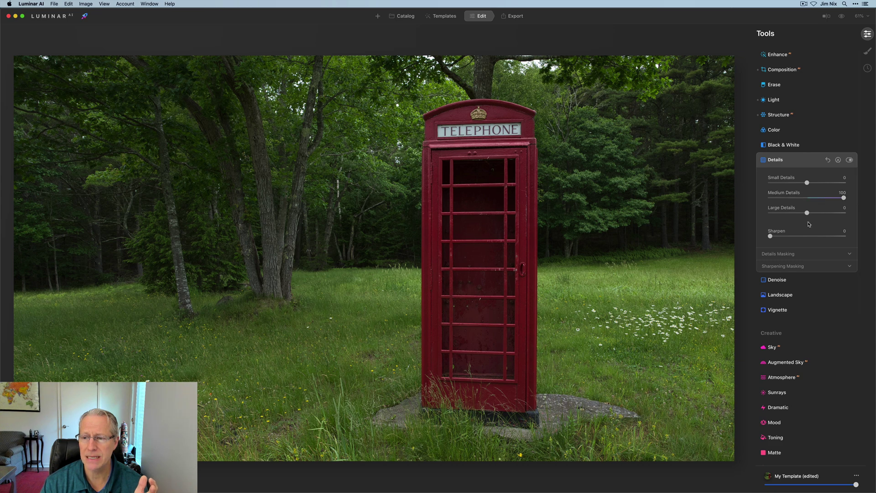
left_click_drag(807, 212, 826, 213)
left_click(832, 213)
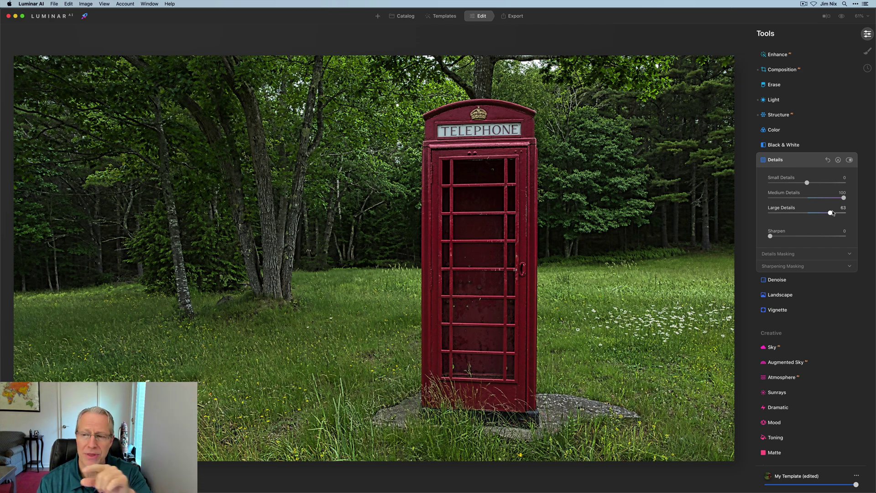
left_click(850, 160)
left_click(849, 160)
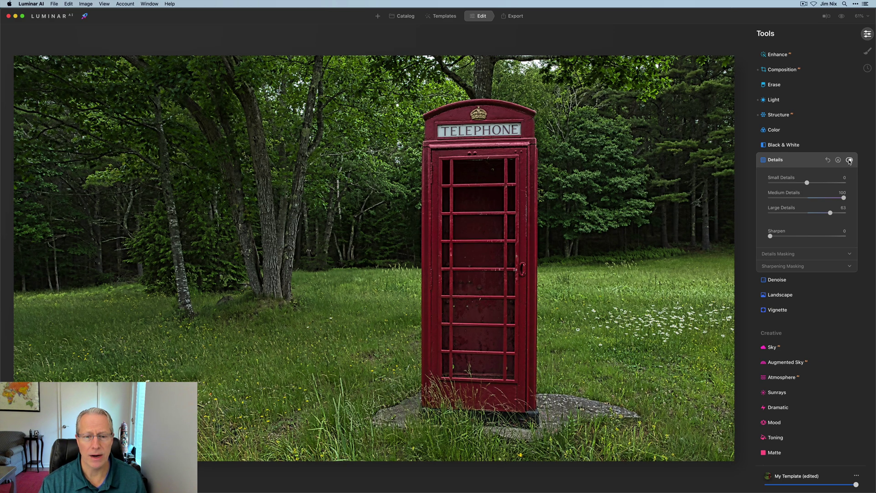
left_click(849, 160)
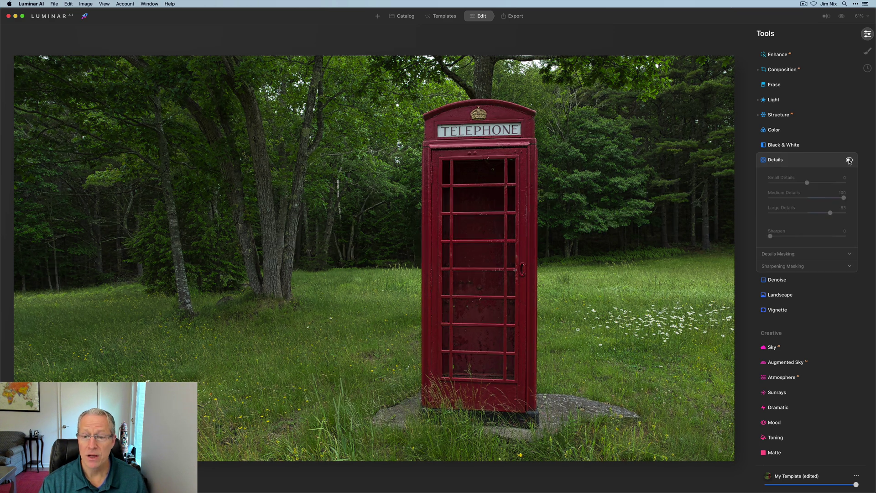
Compare the photo with Structure on and off, ending with Structure switched off.
left_click(809, 116)
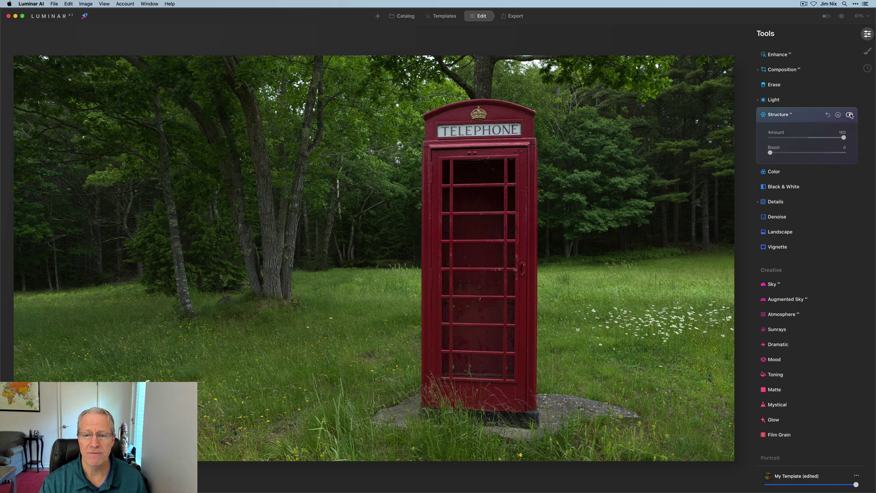
left_click(849, 115)
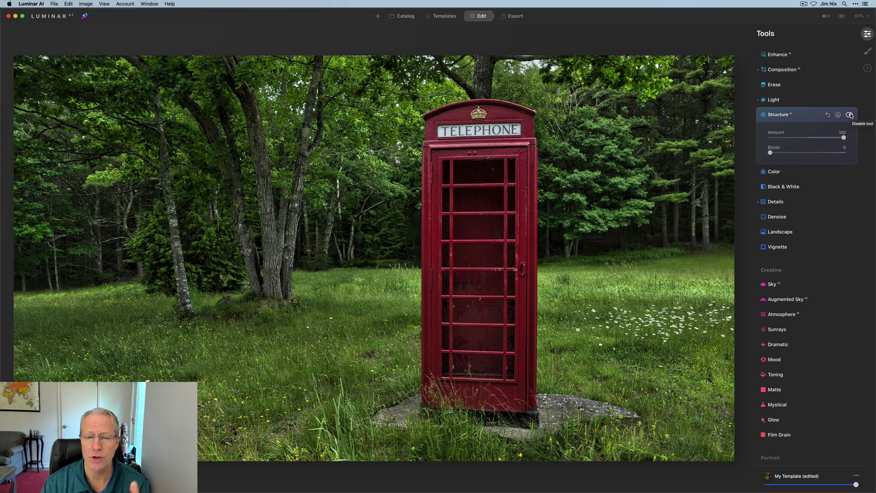
left_click(849, 115)
left_click(850, 115)
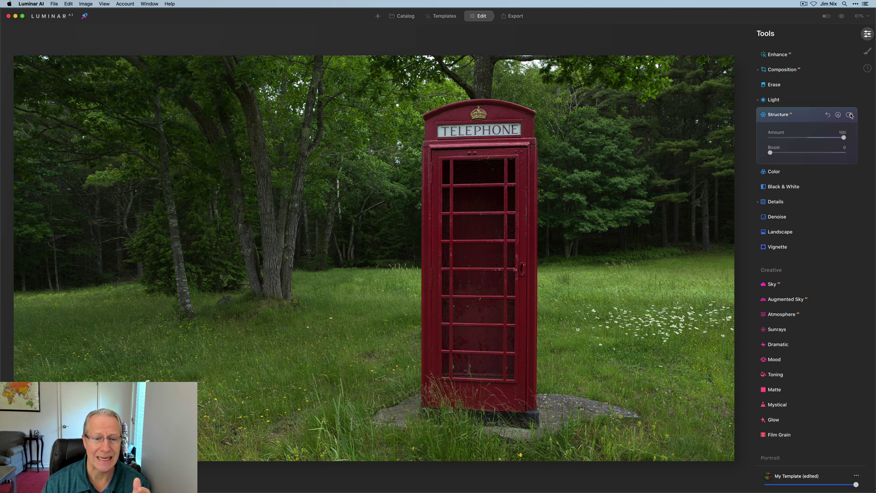
left_click(849, 115)
left_click(840, 201)
Raise the waterfall photo's Exposure to 0.88 and preview it against the unedited original.
left_click(850, 160)
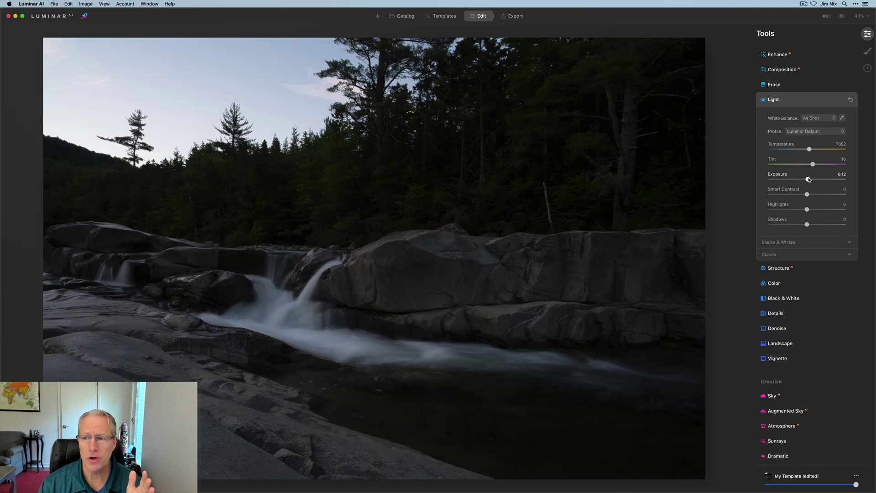
left_click_drag(809, 179, 814, 179)
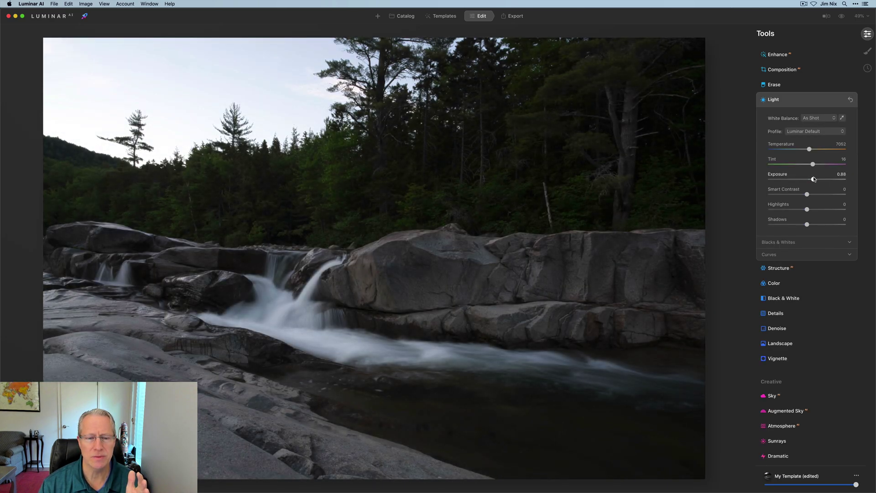
left_click(805, 101)
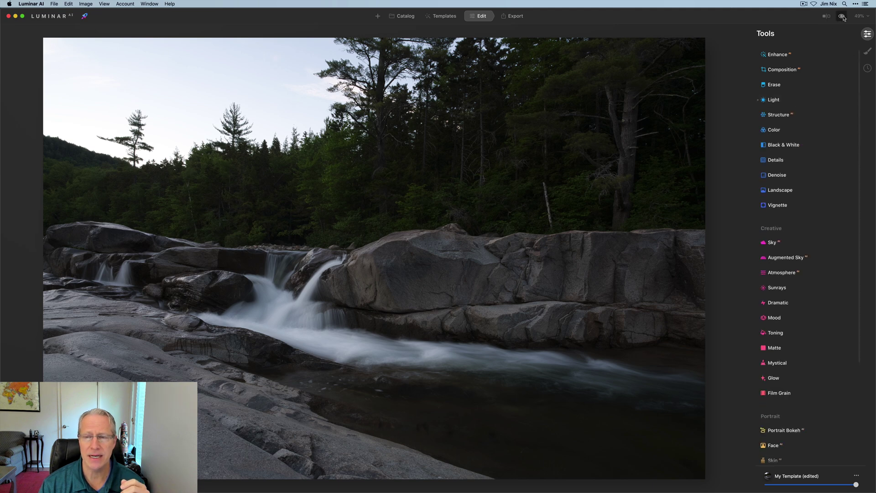
left_click_drag(842, 16, 844, 18)
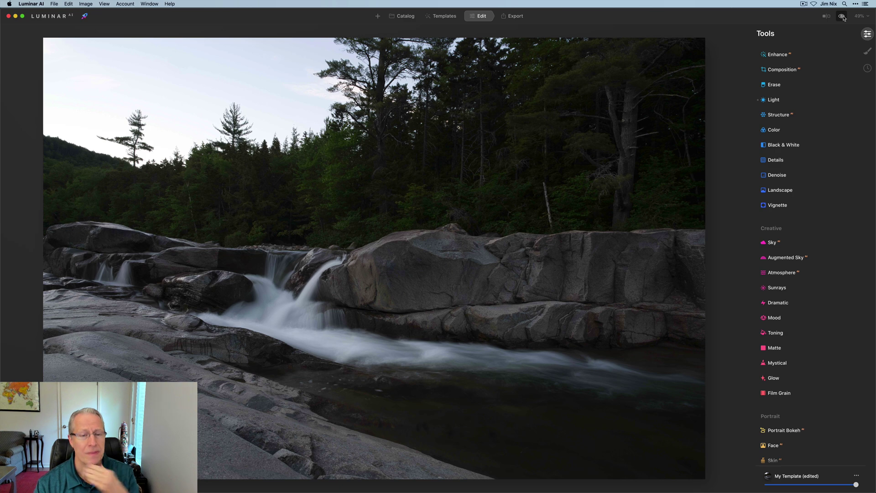
left_click(787, 114)
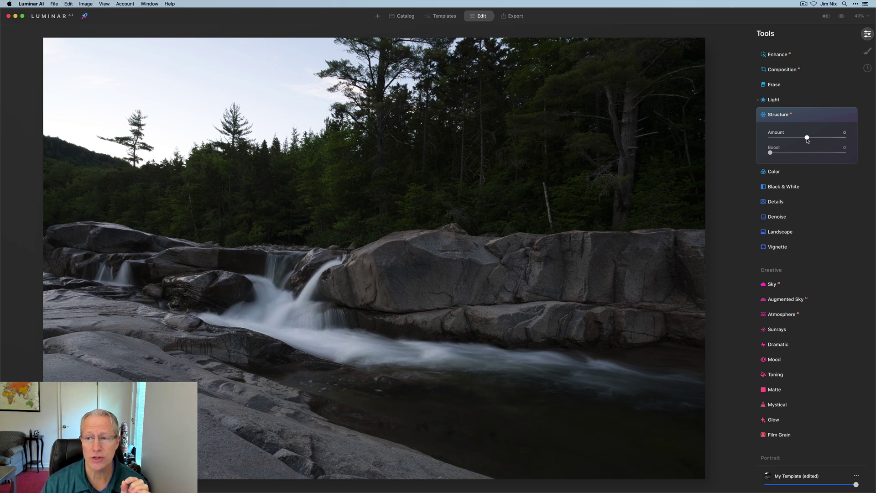
Set the waterfall's Structure Amount to 100 and compare on/off, leaving Structure off.
left_click_drag(808, 138, 848, 133)
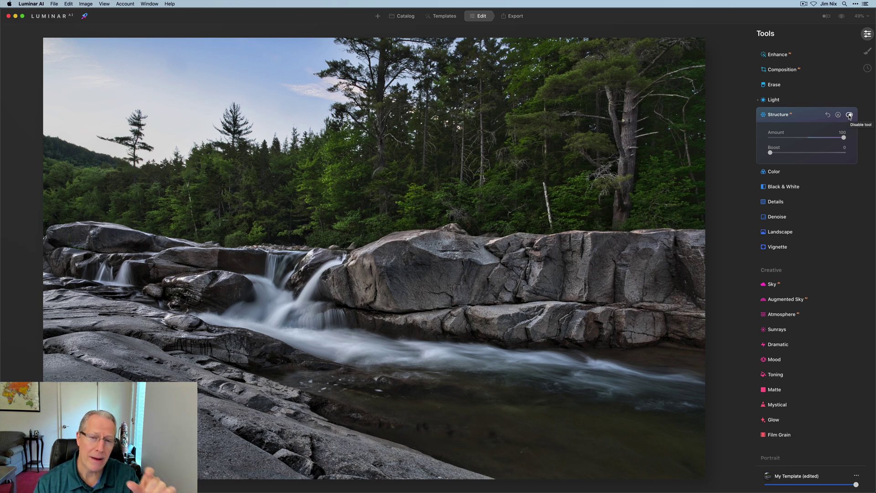
left_click(849, 116)
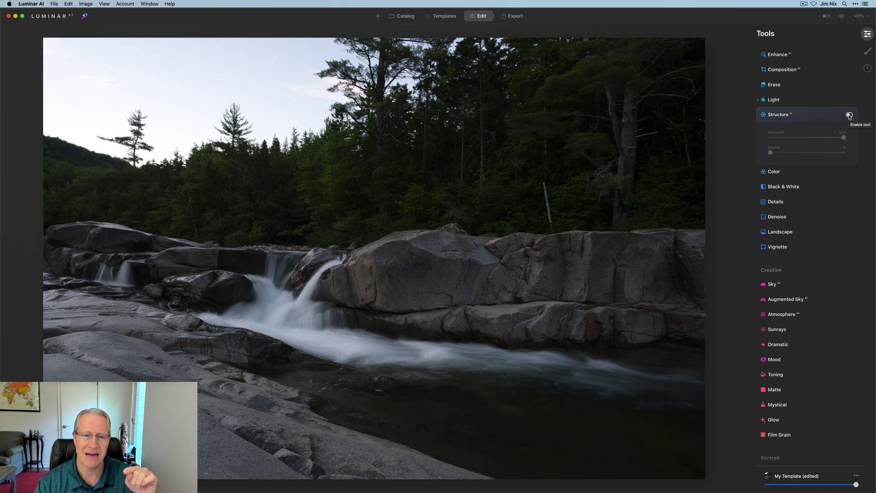
left_click(849, 115)
left_click(849, 115)
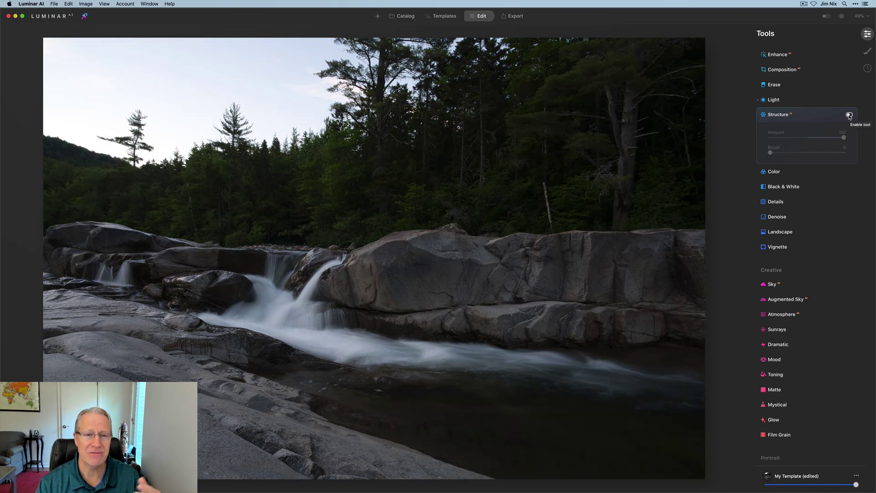
left_click(849, 116)
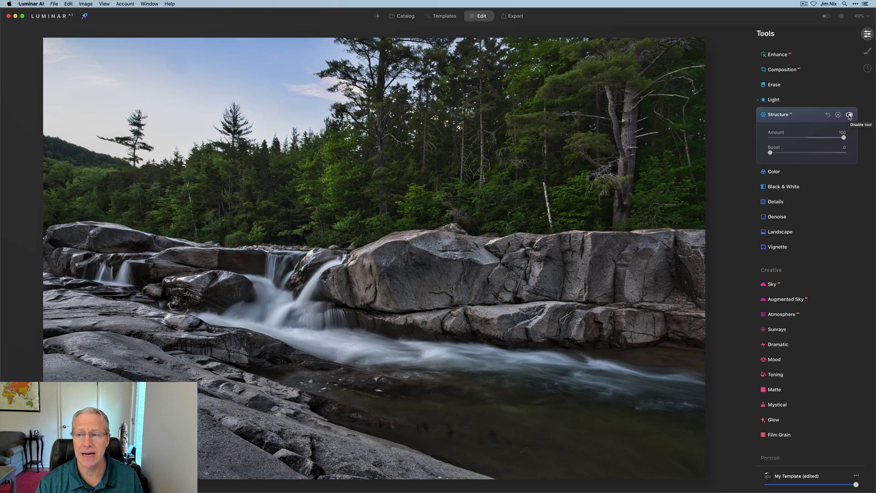
left_click(850, 116)
Increase Medium Details on the waterfall photo and compare with Details on and off.
left_click(788, 202)
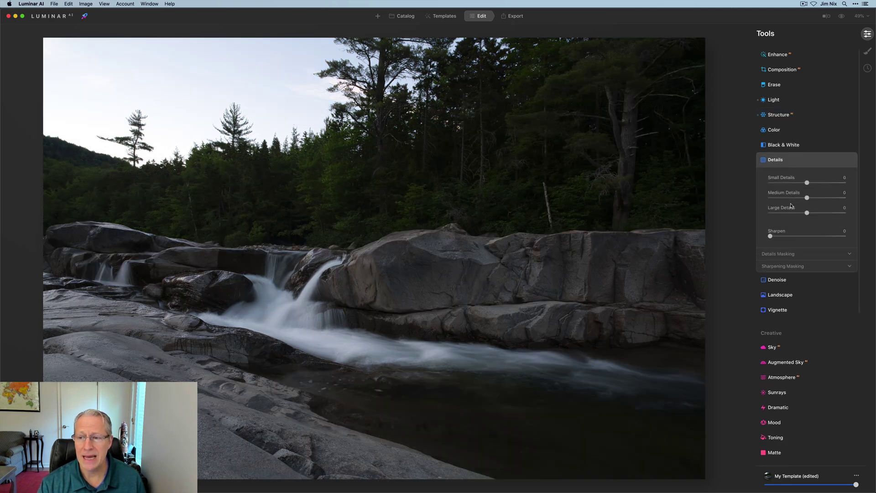
left_click_drag(807, 197, 837, 212)
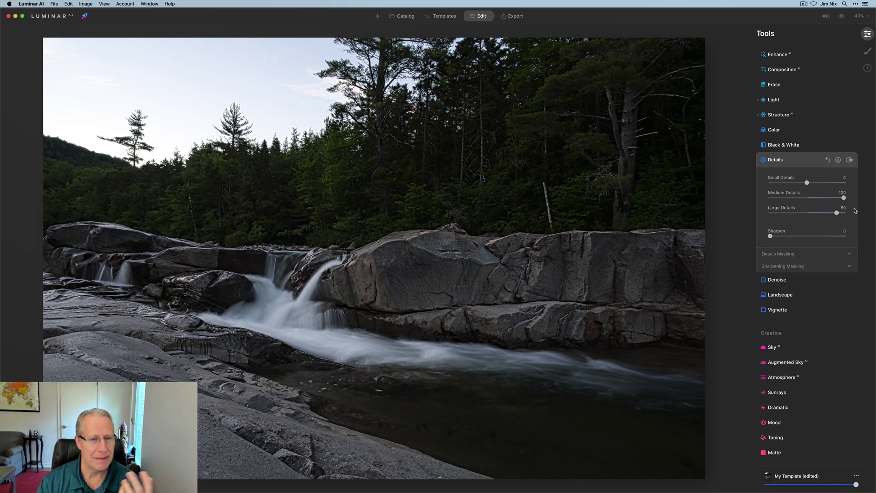
left_click(849, 161)
left_click(849, 160)
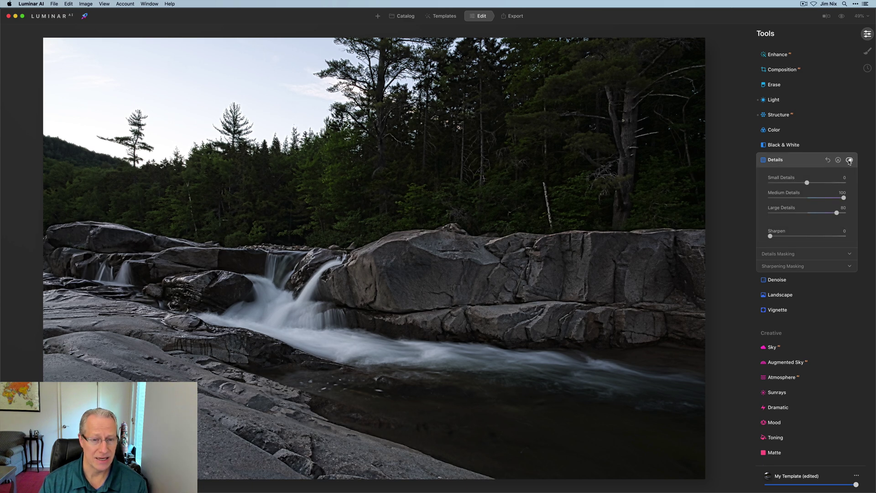
Compare the waterfall with Structure on and off, leaving Structure switched off.
left_click(810, 116)
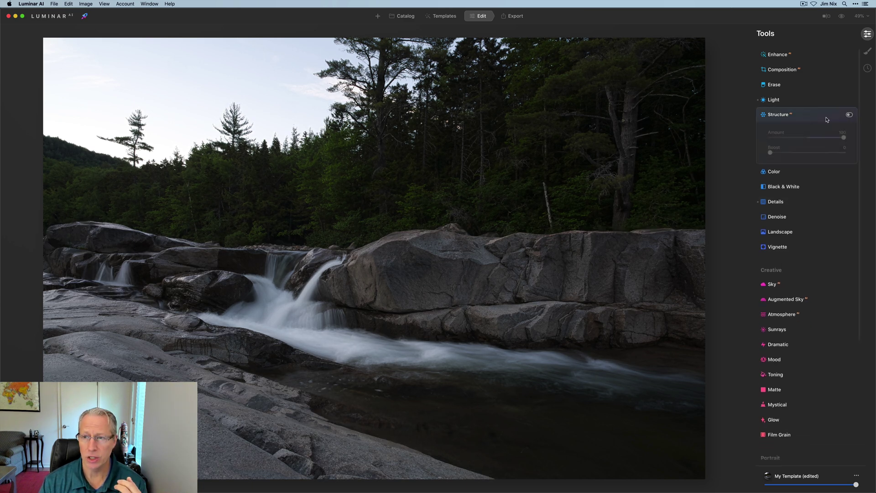
left_click(849, 115)
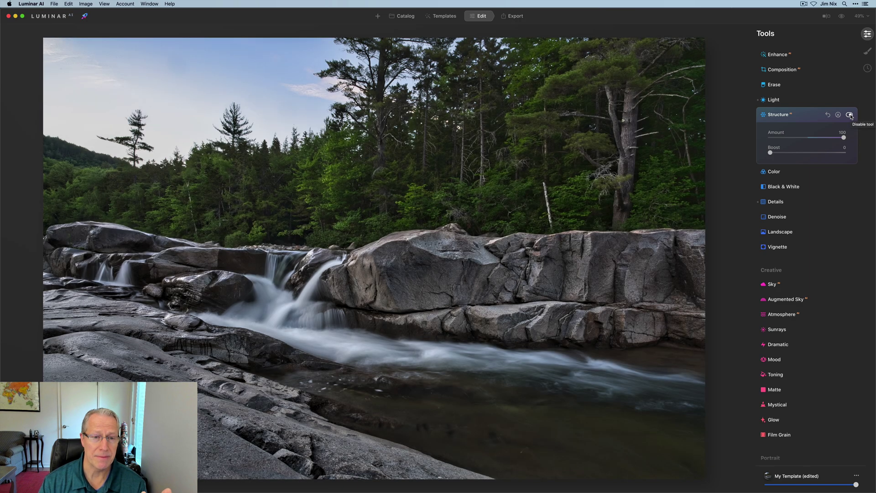
left_click(849, 115)
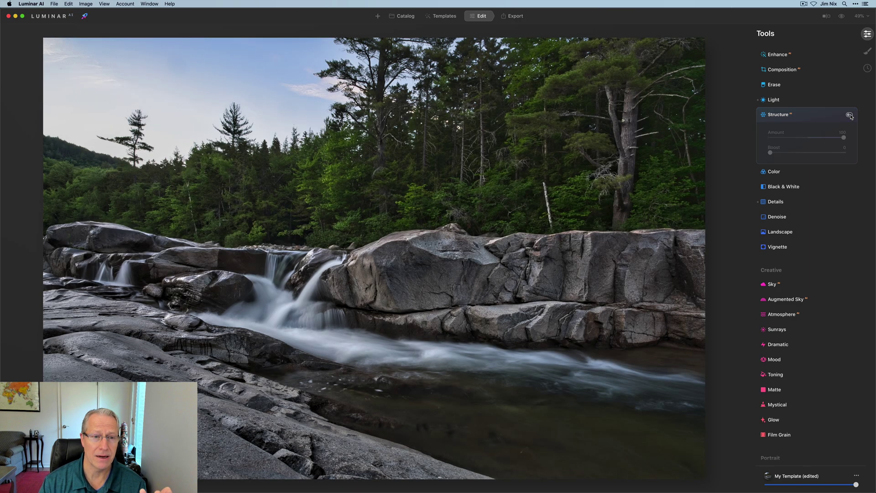
left_click(850, 115)
left_click(850, 115)
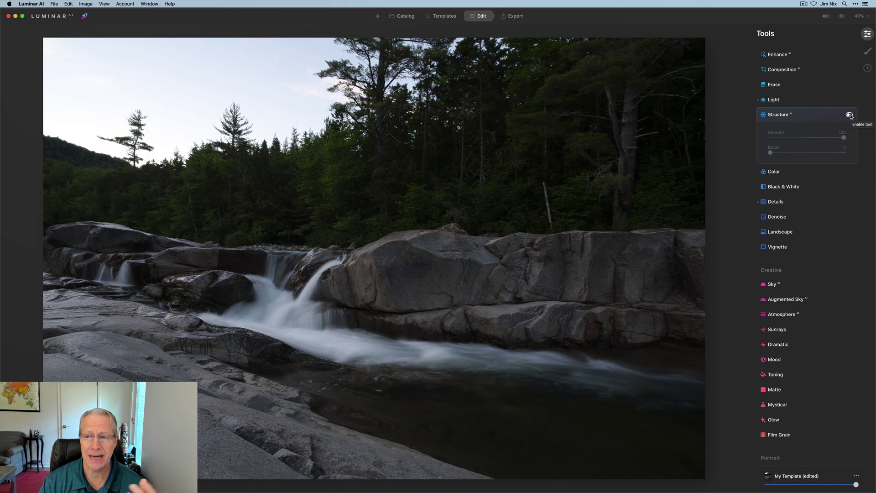
left_click(807, 118)
Reset all Details sliders on the waterfall photo to zero and collapse Details.
left_click(794, 160)
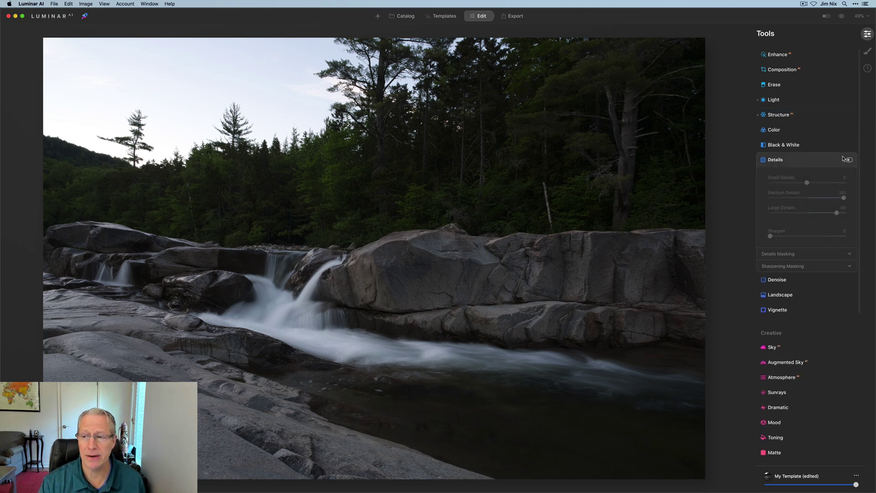
left_click(849, 160)
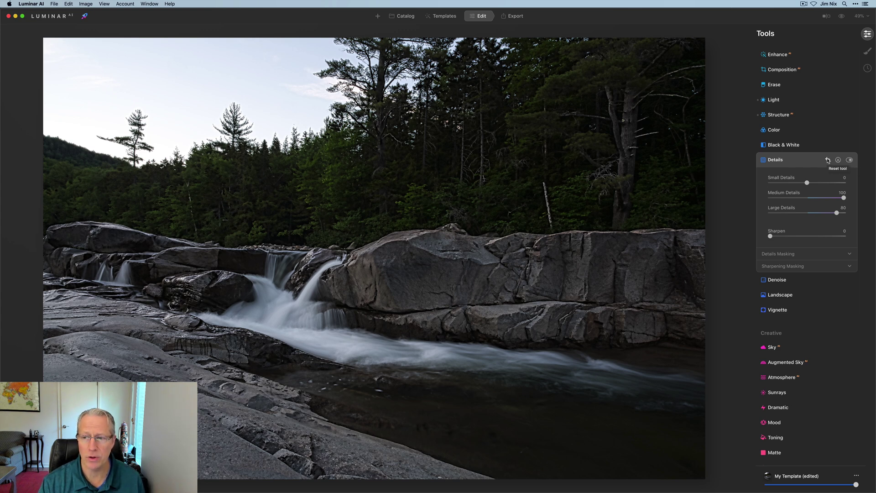
left_click(828, 160)
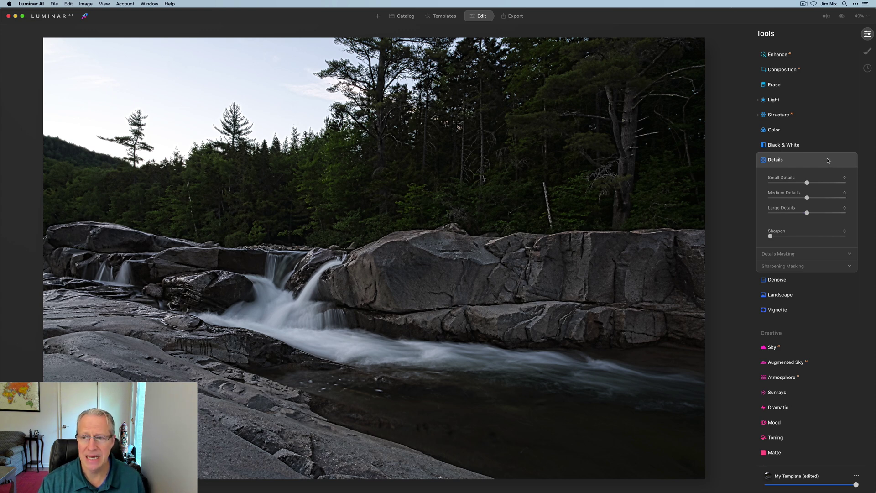
left_click(798, 163)
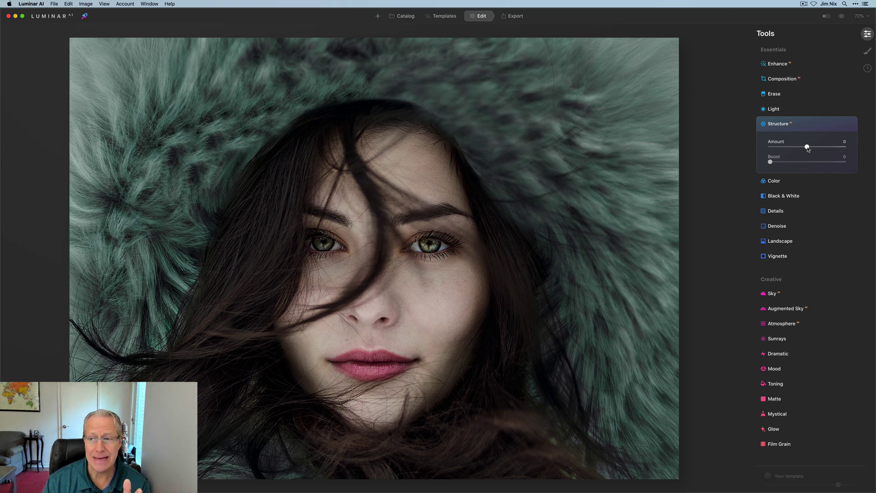
Raise Structure Amount to 100 and compare before/after on the fur hood at 100% zoom.
left_click_drag(807, 147, 844, 145)
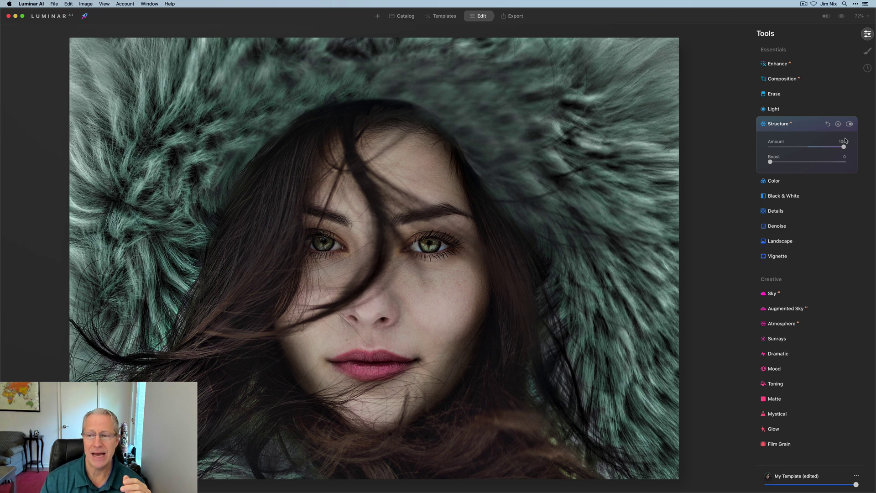
left_click(850, 124)
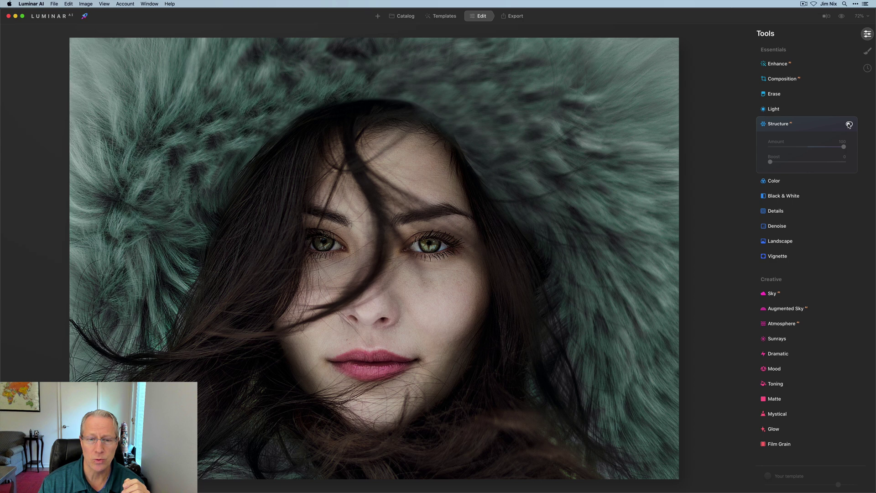
left_click(849, 125)
left_click(487, 292)
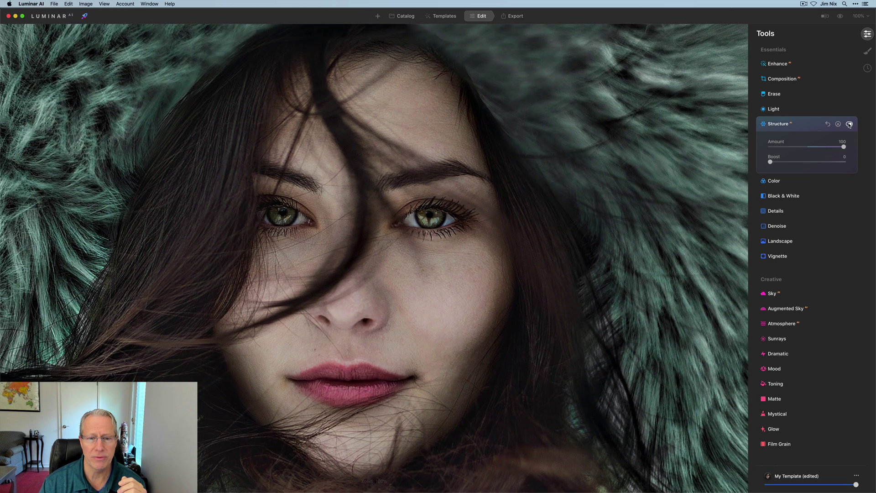
left_click(849, 125)
left_click(849, 125)
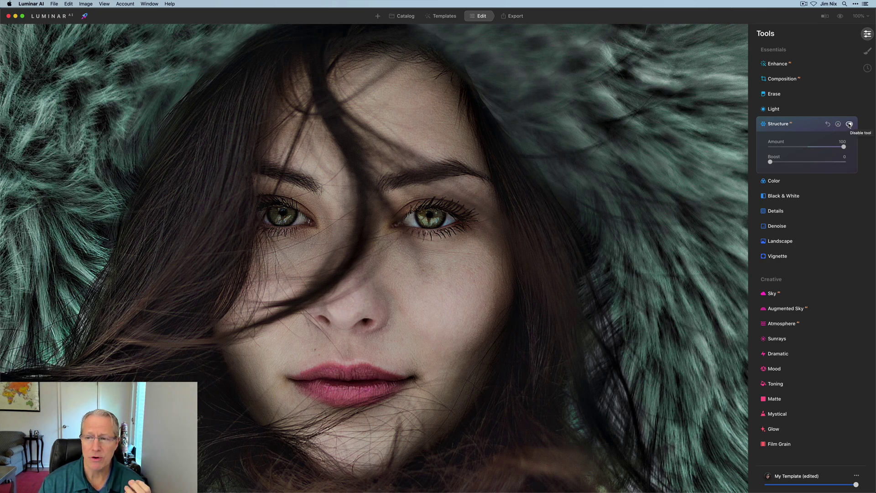
left_click(849, 124)
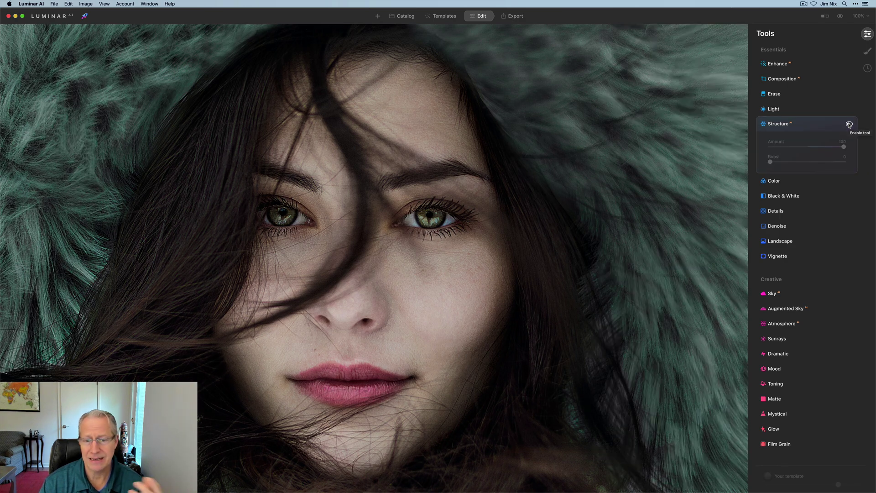
left_click(850, 125)
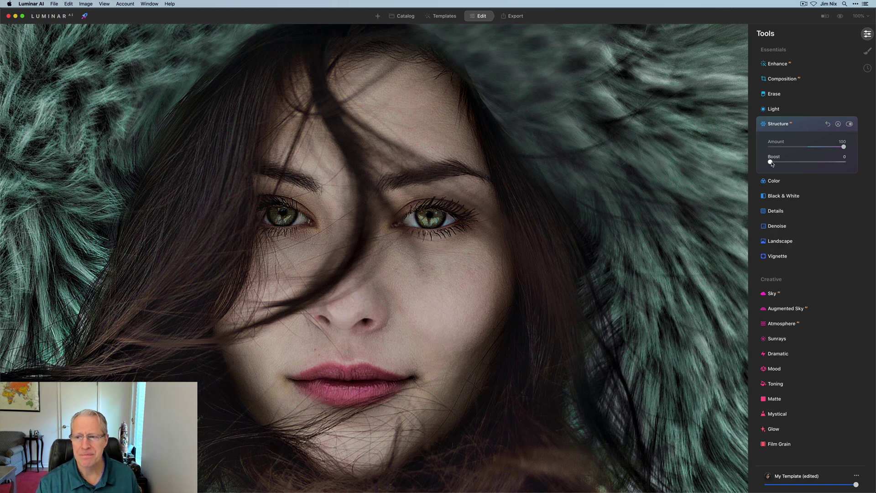
Try Structure Boost at 100, then reset Boost to 0 and compare again.
left_click_drag(770, 162, 844, 162)
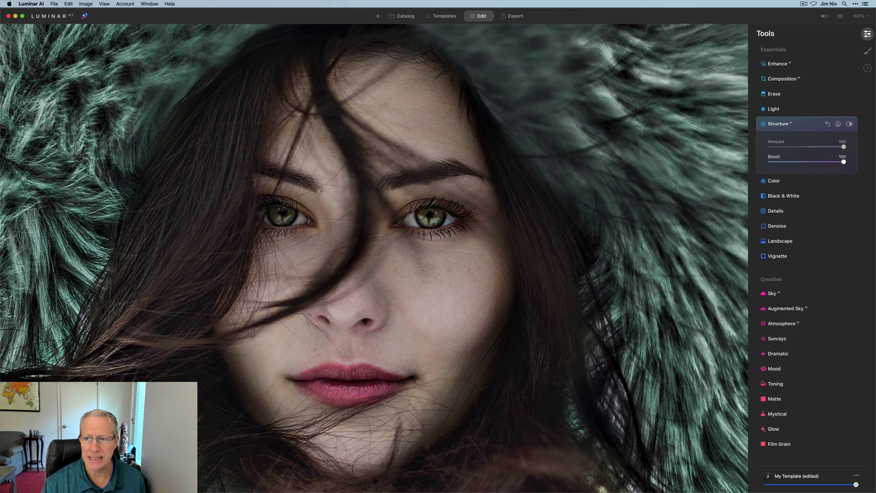
left_click(663, 230)
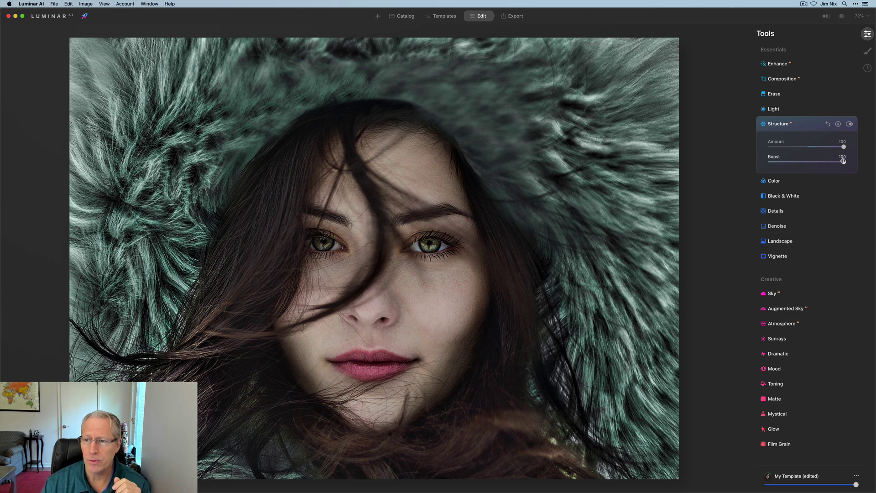
double_click(843, 161)
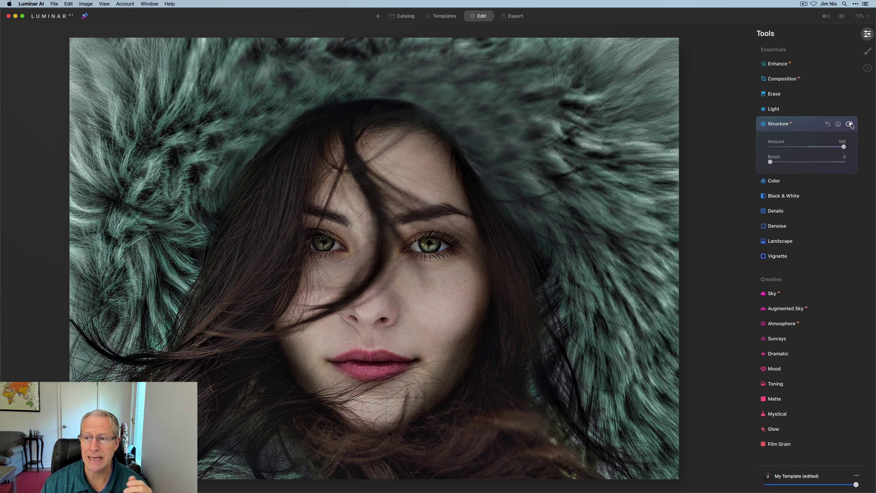
left_click(849, 124)
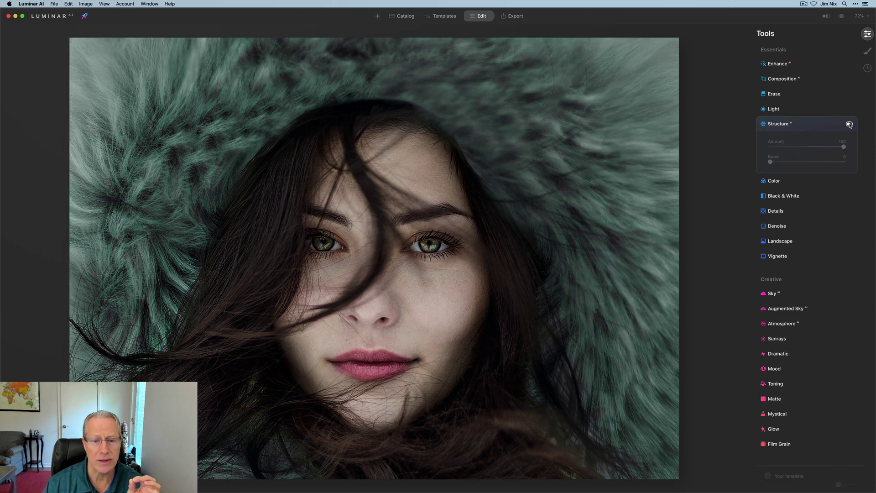
left_click(849, 124)
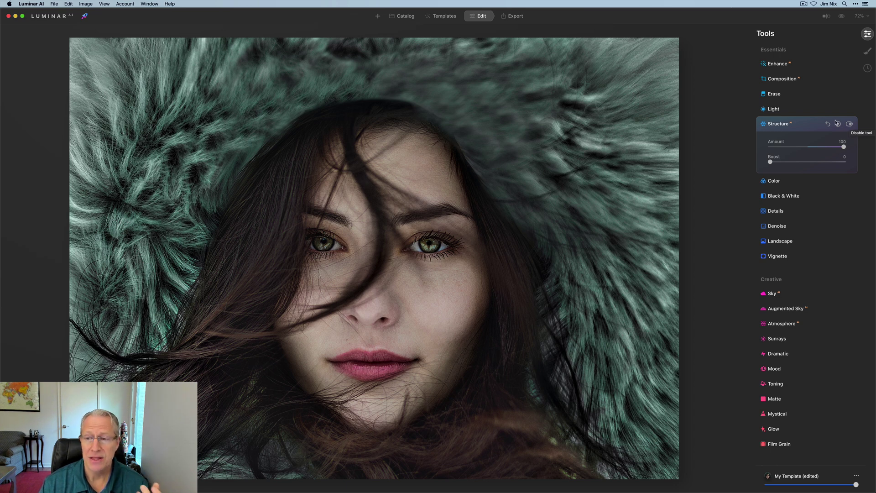
left_click(815, 127)
Switch off the portrait's Structure effect.
left_click(787, 182)
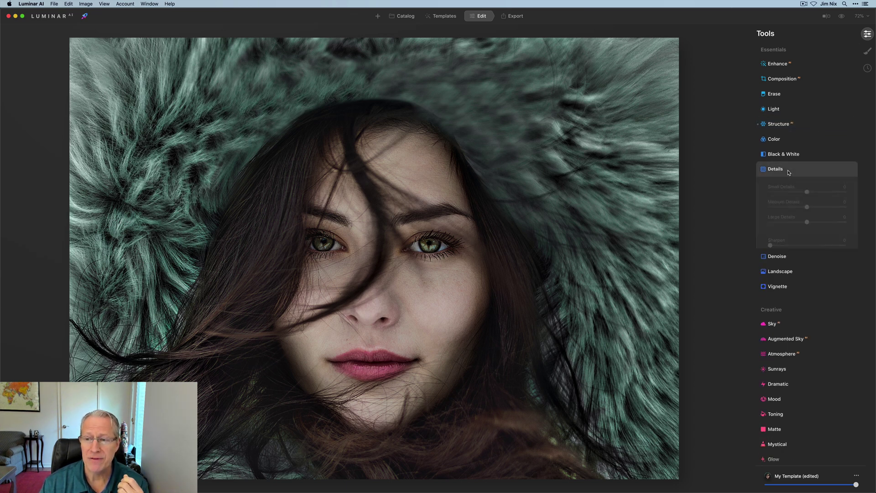
left_click(788, 127)
left_click(838, 125)
At 100% zoom, test Large Details near 82 and Small Details near 95, resetting Medium and Small to 0.
left_click(771, 211)
scroll(770, 213, "down", 1)
key("z")
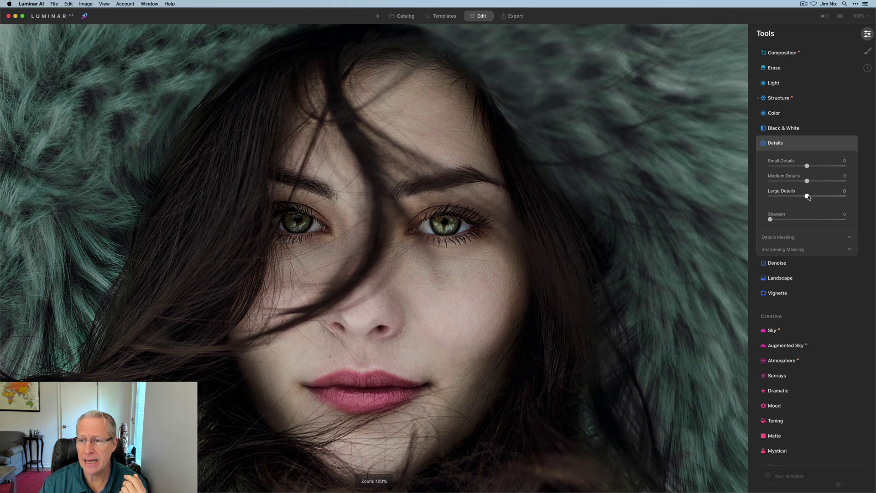
left_click_drag(807, 196, 840, 181)
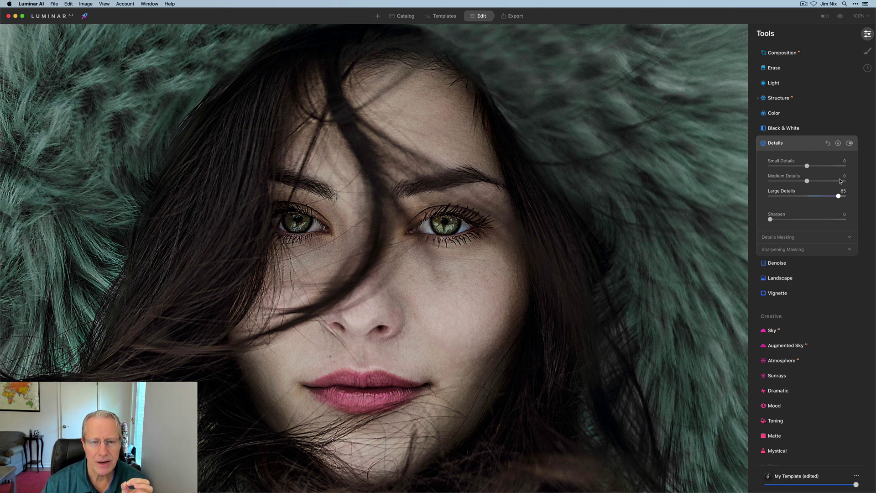
left_click_drag(839, 196, 852, 173)
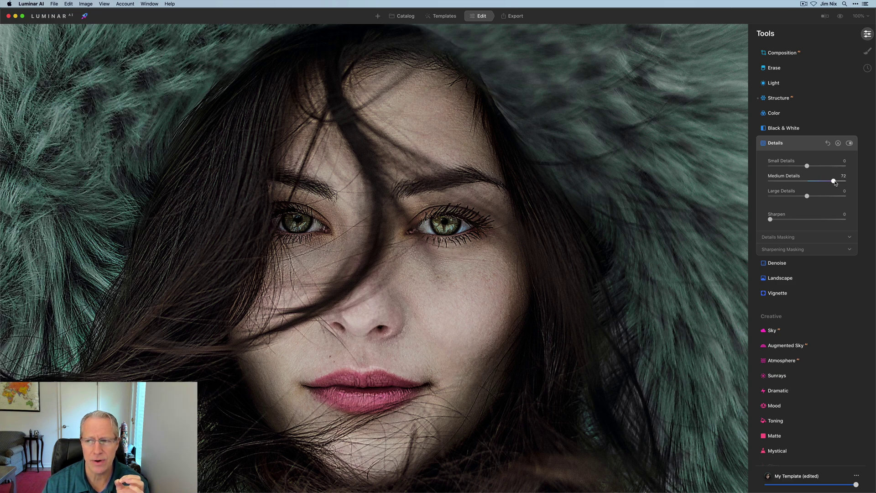
double_click(814, 174)
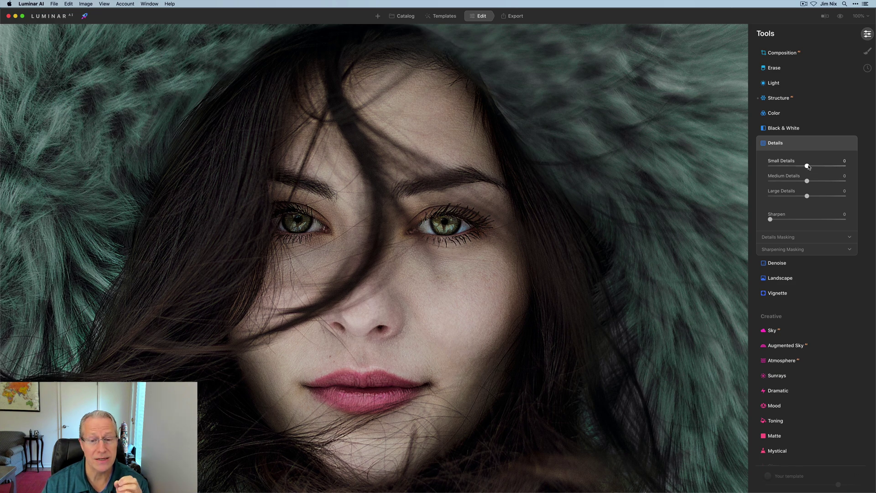
left_click_drag(807, 165, 843, 162)
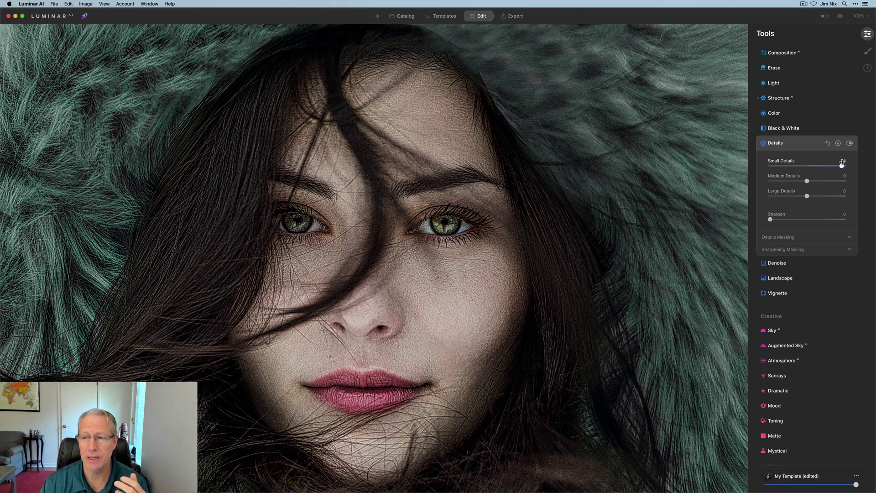
double_click(842, 167)
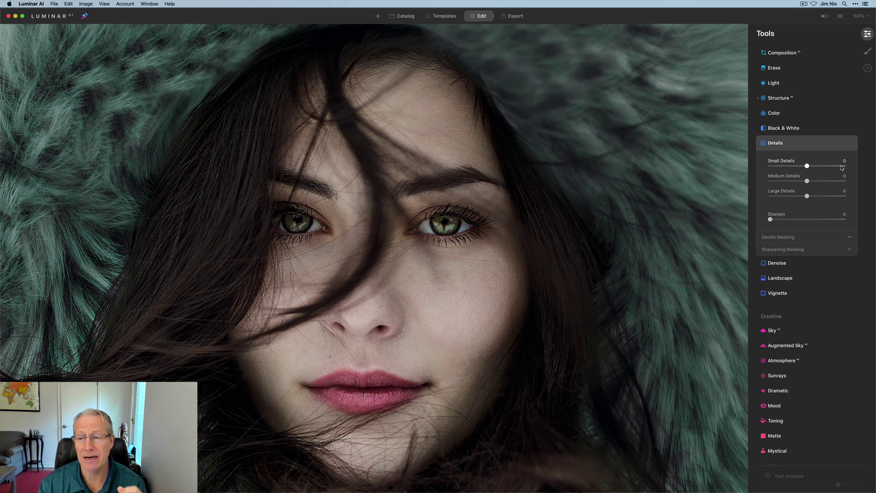
With the whole portrait in view, set Details to Medium 63 and Large 44, then compare with Details off.
left_click(505, 271)
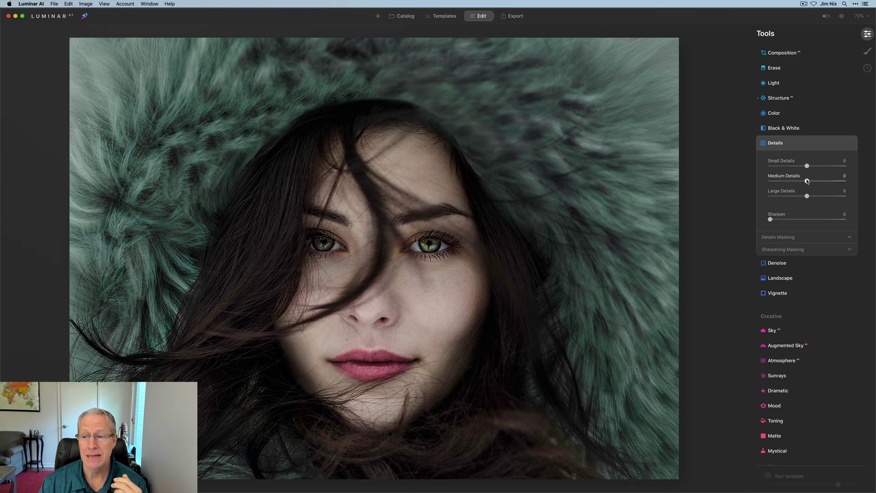
left_click_drag(806, 179, 833, 180)
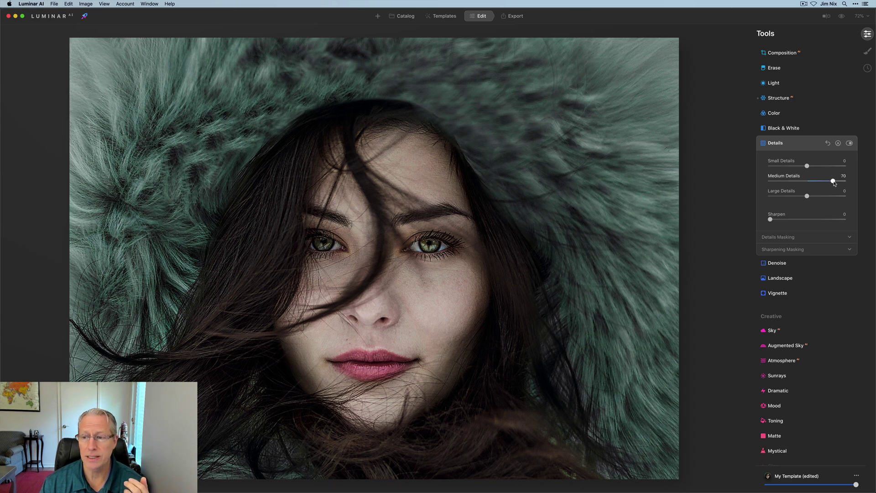
double_click(834, 182)
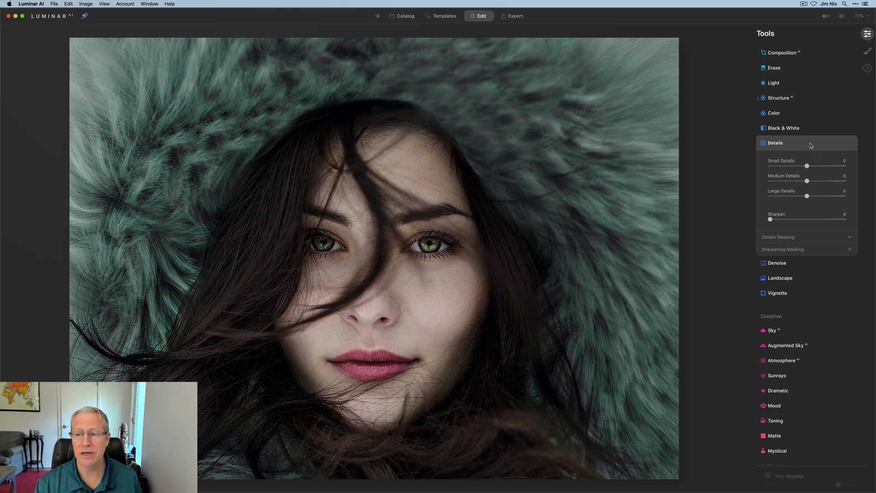
left_click_drag(807, 181, 824, 196)
left_click(849, 144)
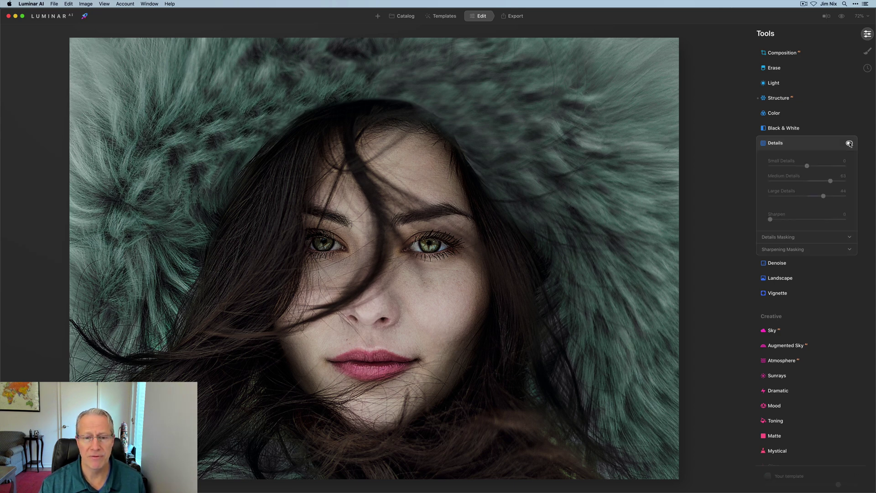
left_click(849, 144)
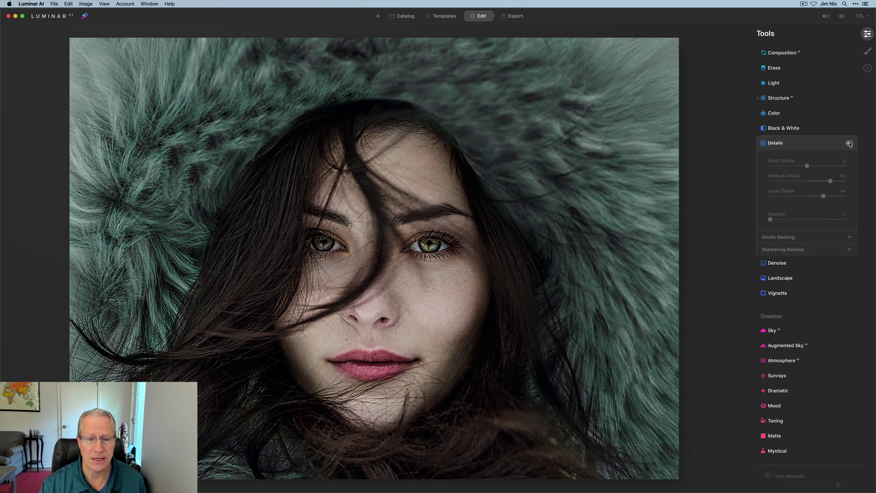
Briefly compare with Structure turned on, then leave Structure switched off.
left_click(791, 100)
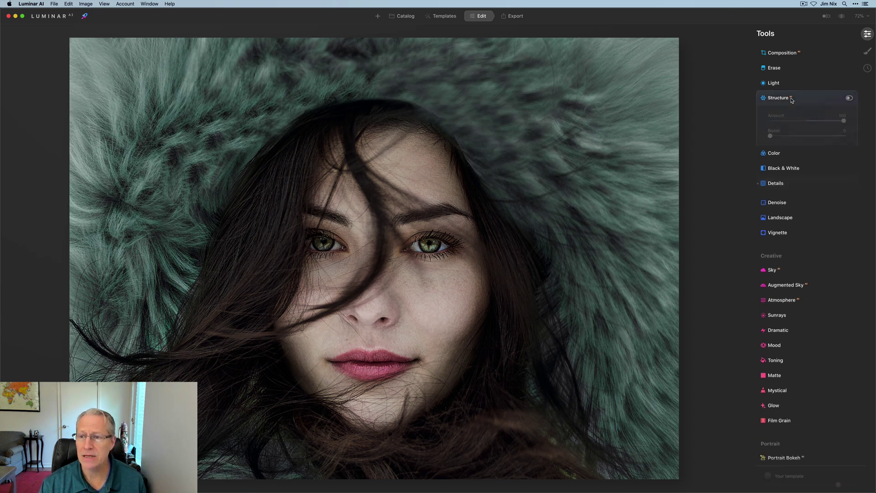
left_click(849, 98)
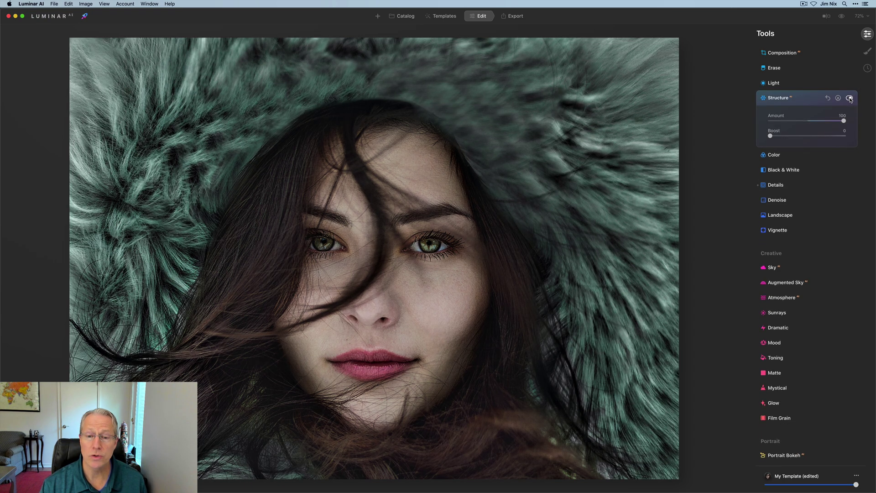
left_click(849, 98)
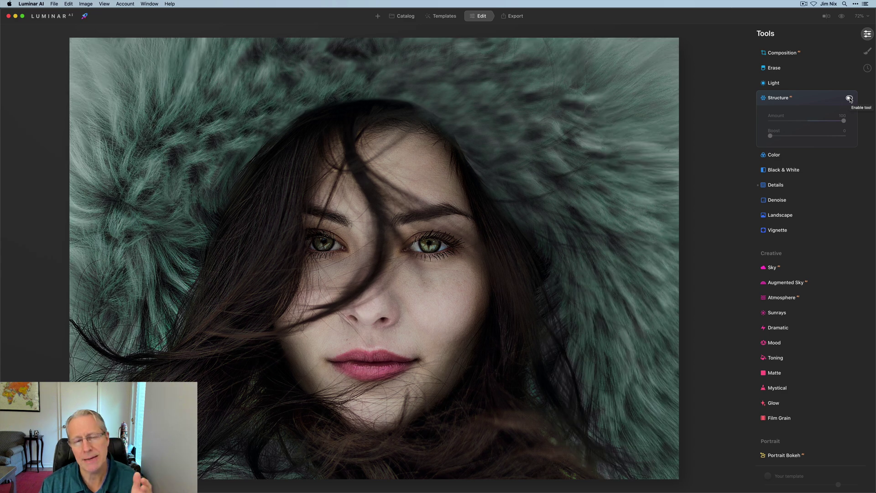